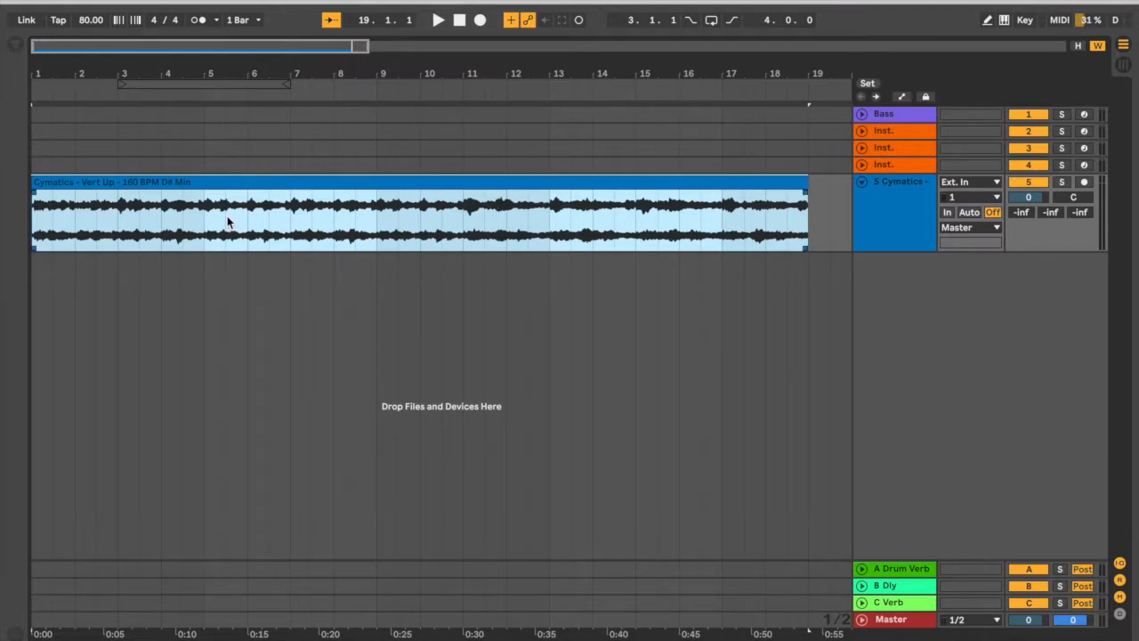
Play the Cymatics sample, split its audio clip at bar 5, and delete the part after the split.
key("space")
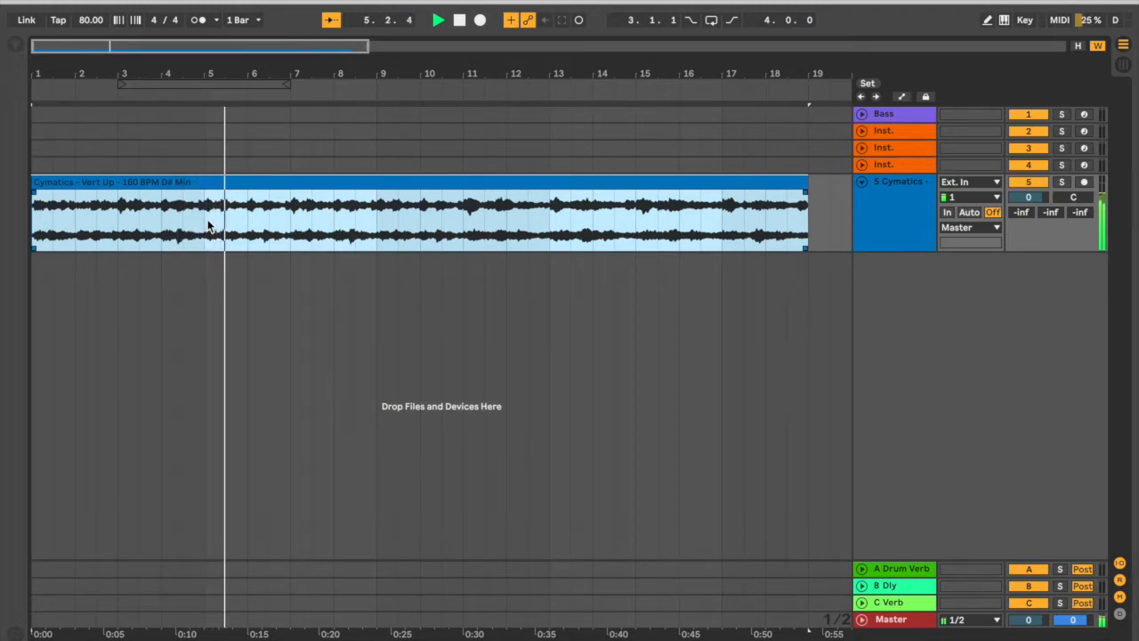
key("space")
left_click(208, 223)
key("super+e")
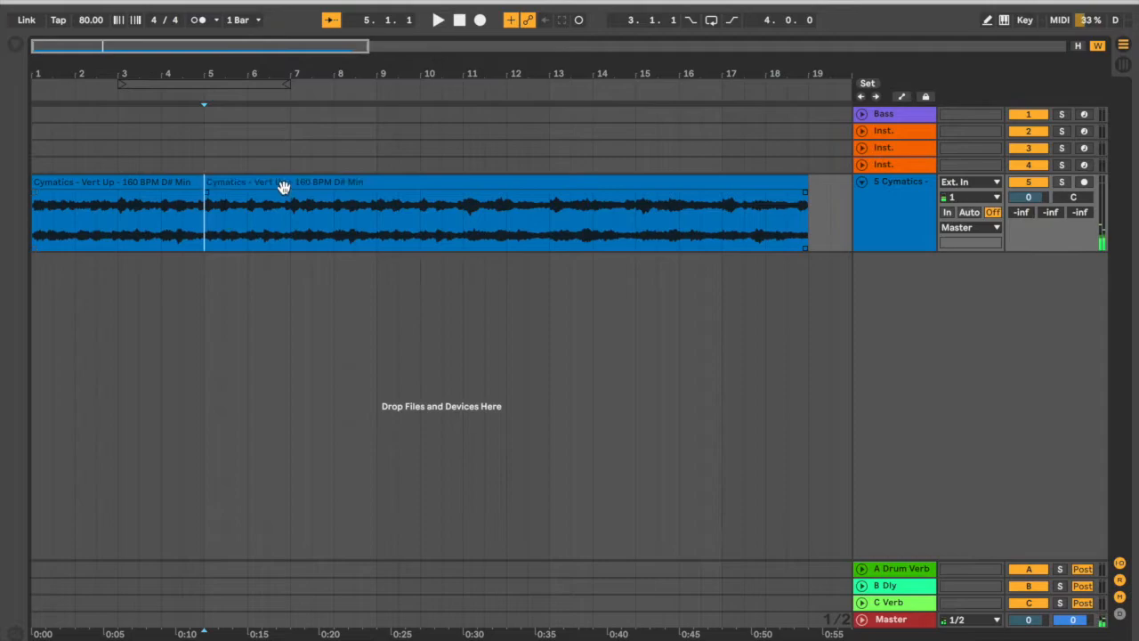
left_click(283, 185)
key("Delete")
Convert the harmony of the remaining four-bar audio clip to a new MIDI track.
left_click(140, 185)
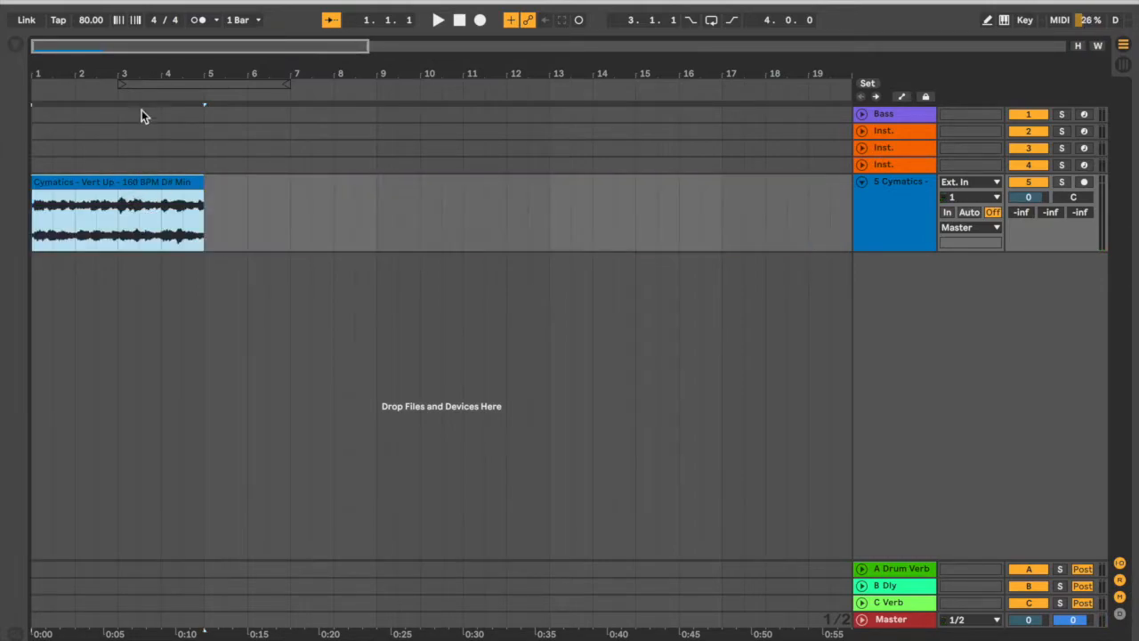
left_click_drag(125, 71, 163, 107)
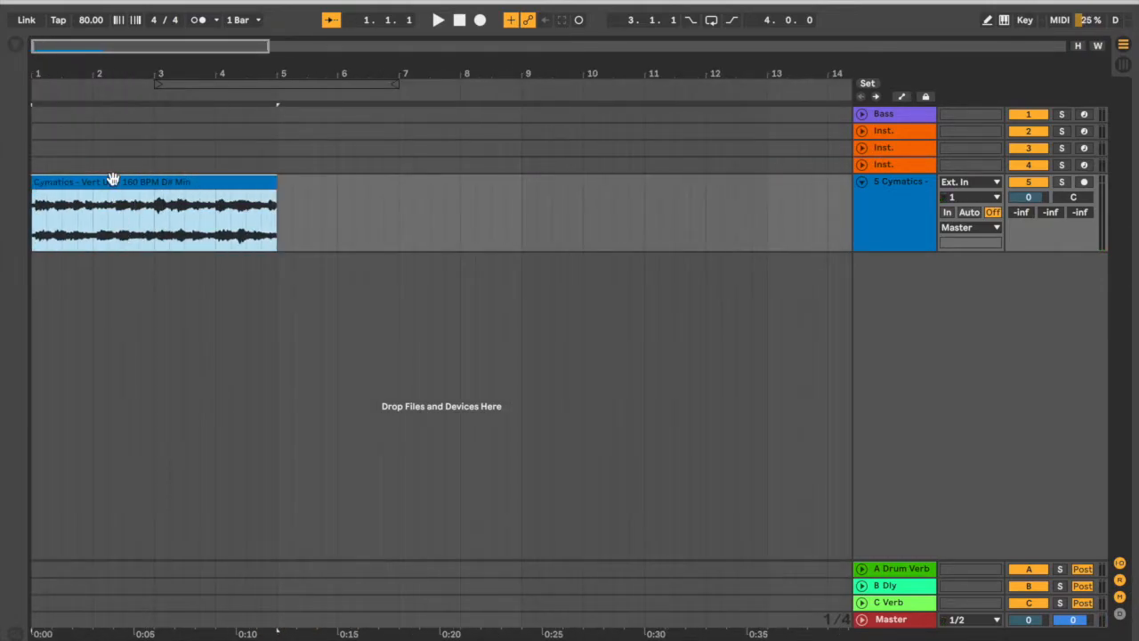
right_click(133, 196)
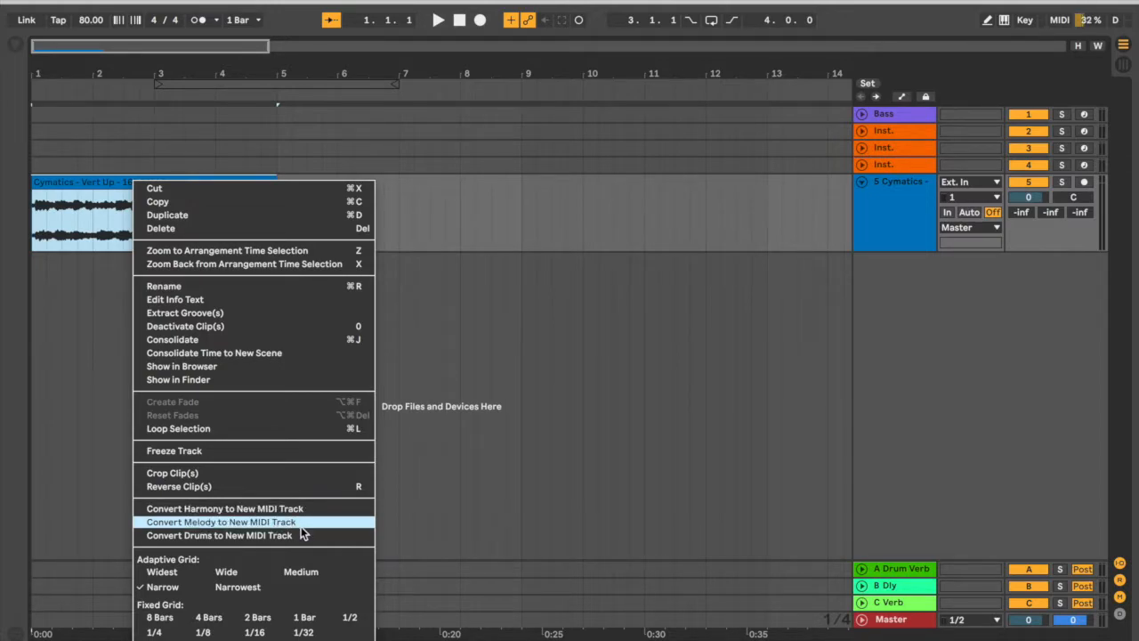
left_click(205, 513)
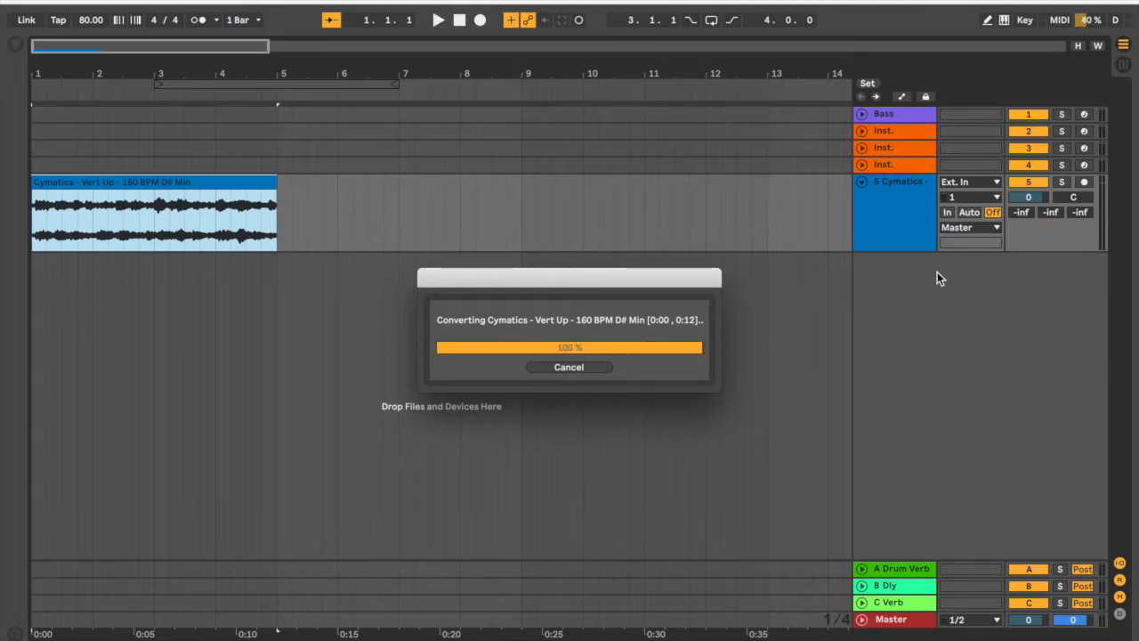
Unfold the new harmony MIDI track, solo it, and play back the converted clip.
left_click(904, 264)
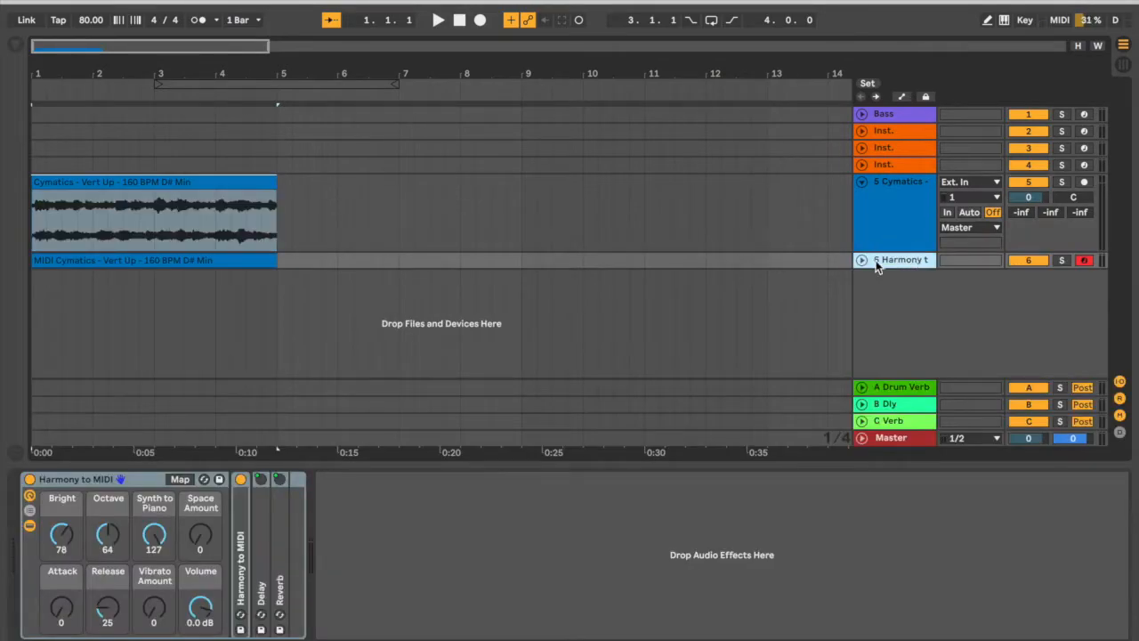
left_click(861, 262)
left_click(918, 275)
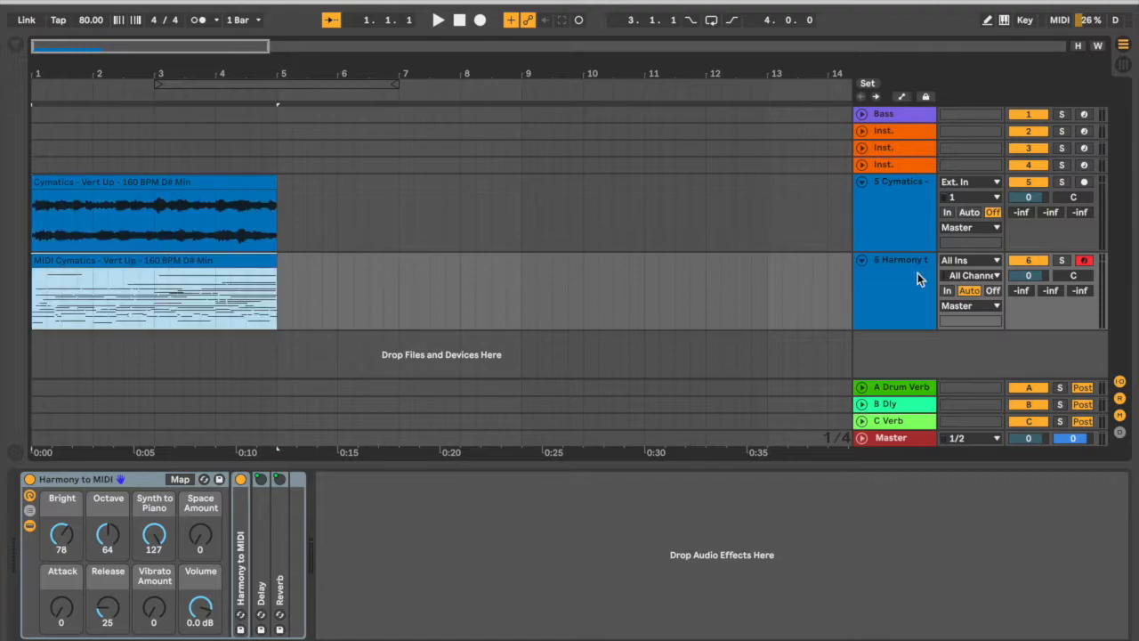
left_click(1062, 260)
key("space")
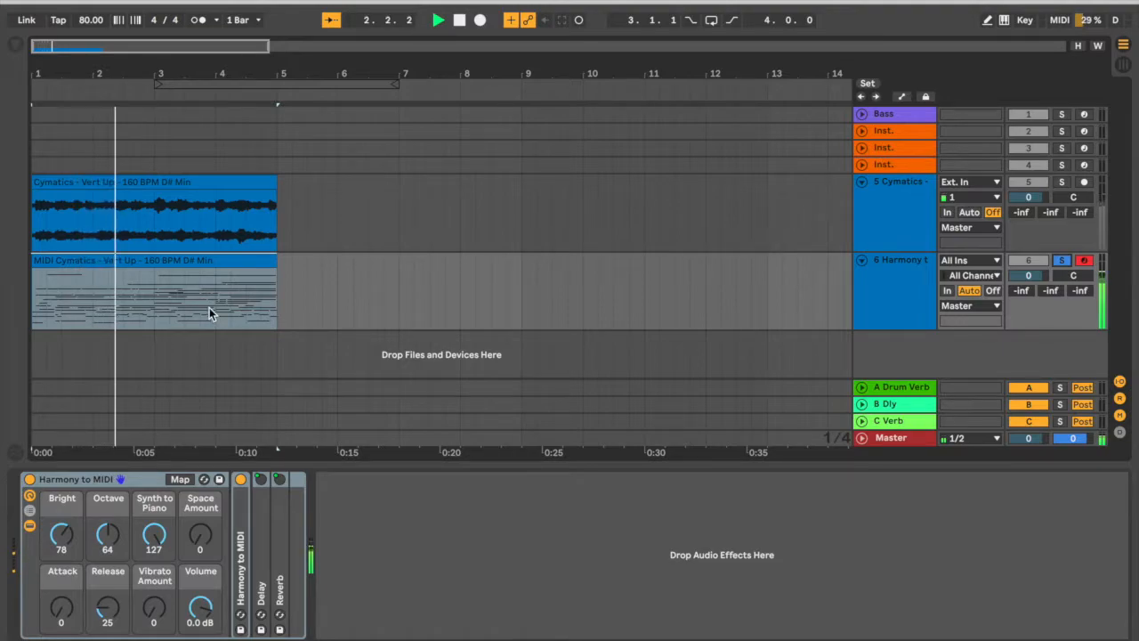
key("space")
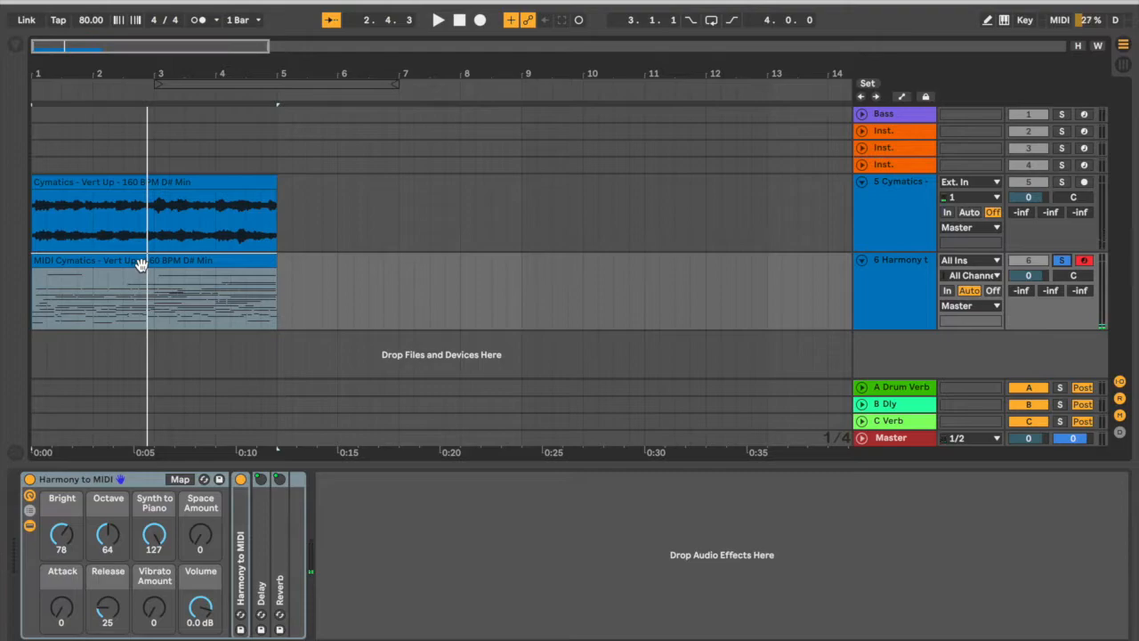
Open the converted MIDI clip's notes, set a fixed 1 Bar grid, and turn on Draw Mode.
double_click(142, 265)
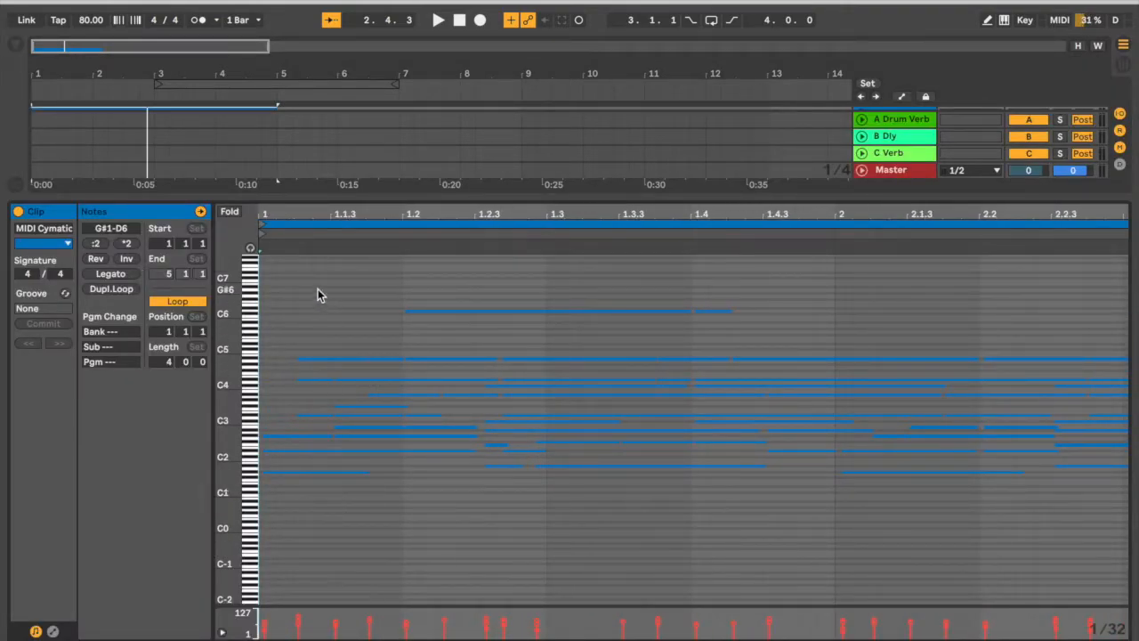
left_click_drag(287, 213, 315, 222)
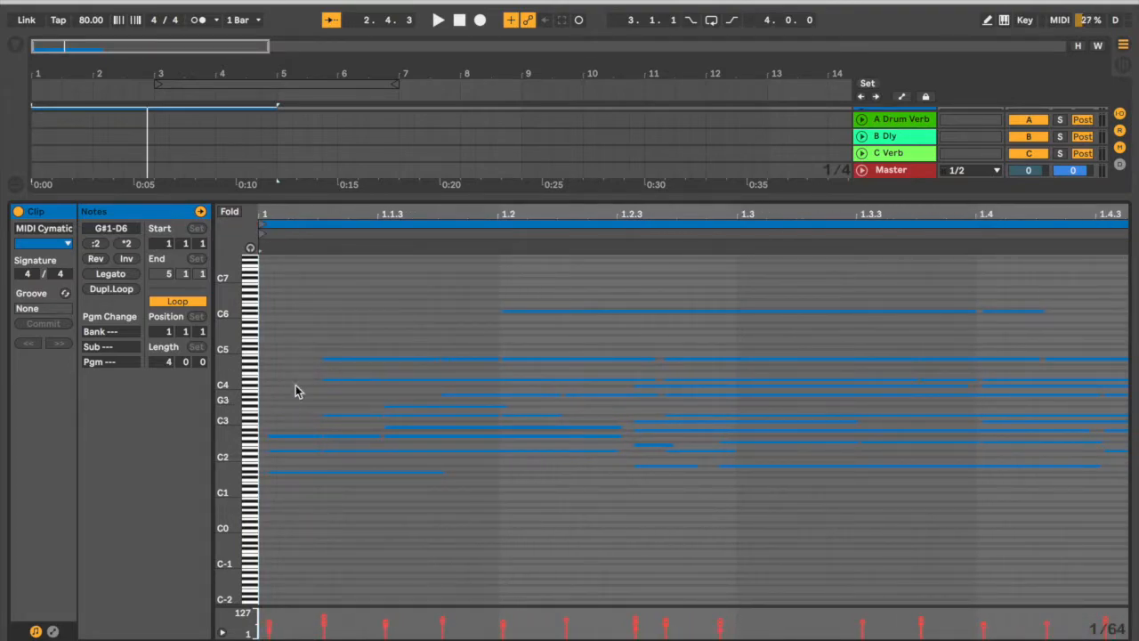
left_click(316, 505)
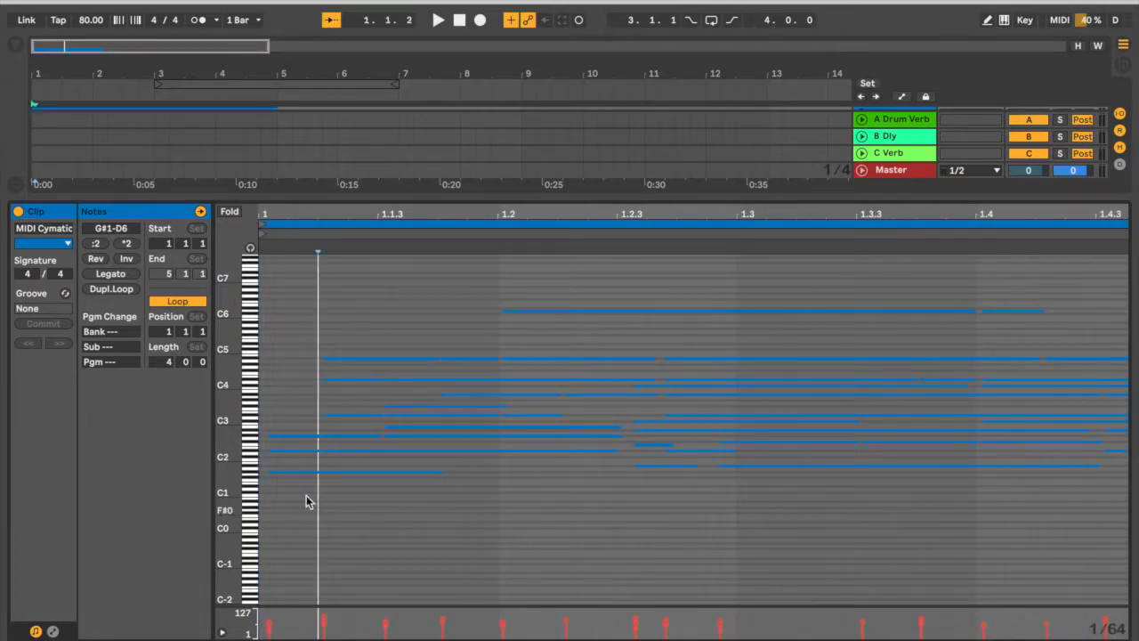
right_click(393, 505)
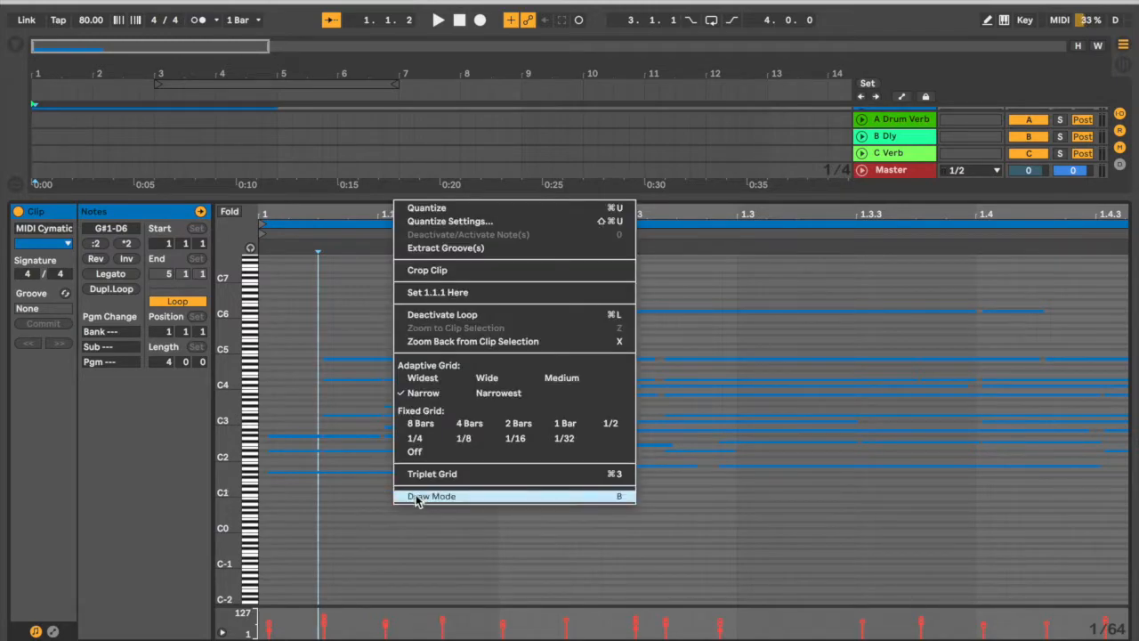
left_click(565, 423)
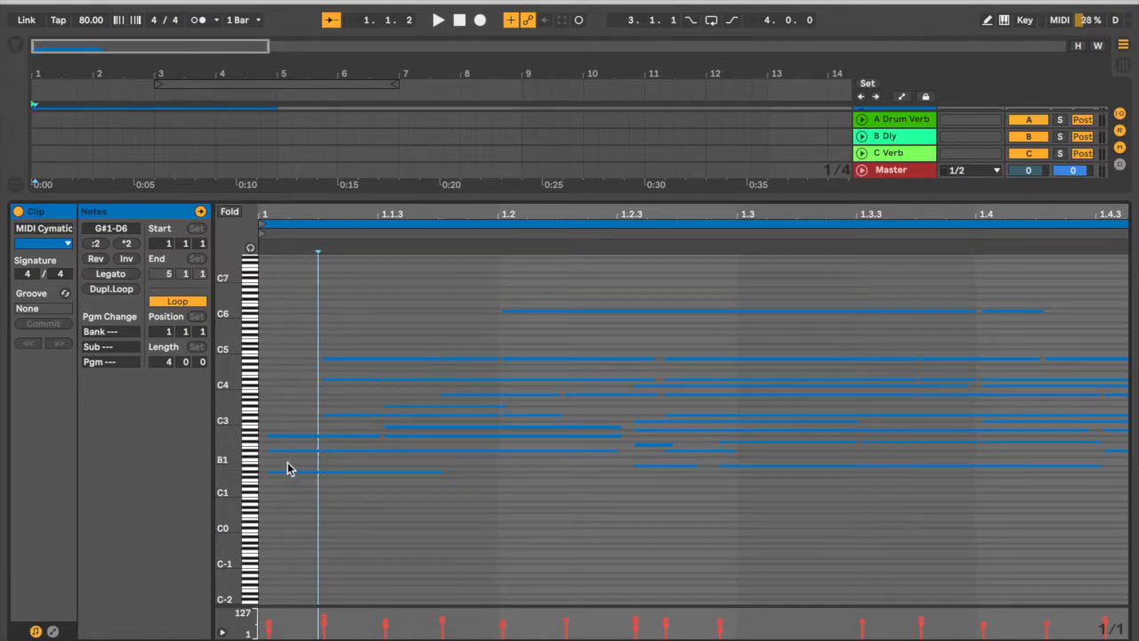
key("b")
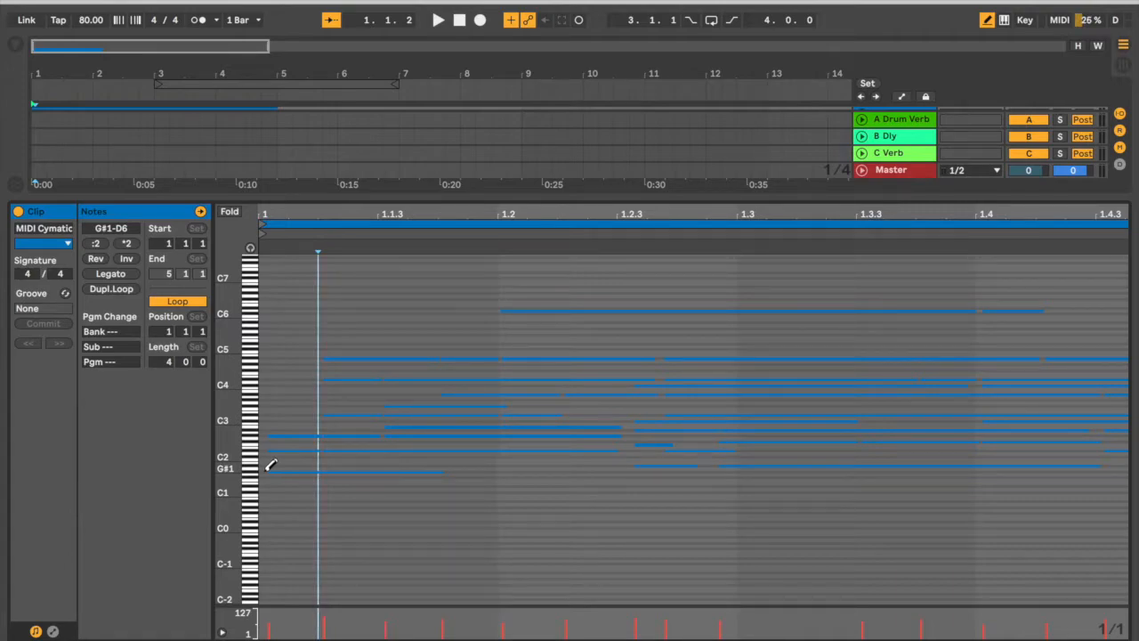
Set the fixed grid to 1/4 and draw a one-beat G#1 note at the start of bar 1.
left_click(265, 470)
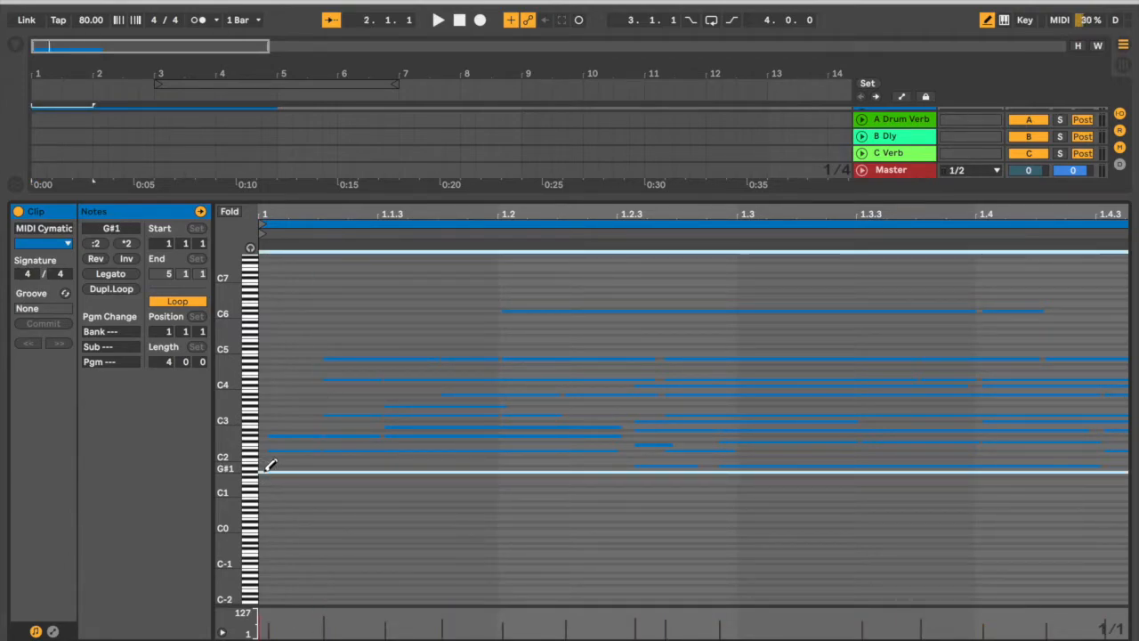
left_click(264, 470)
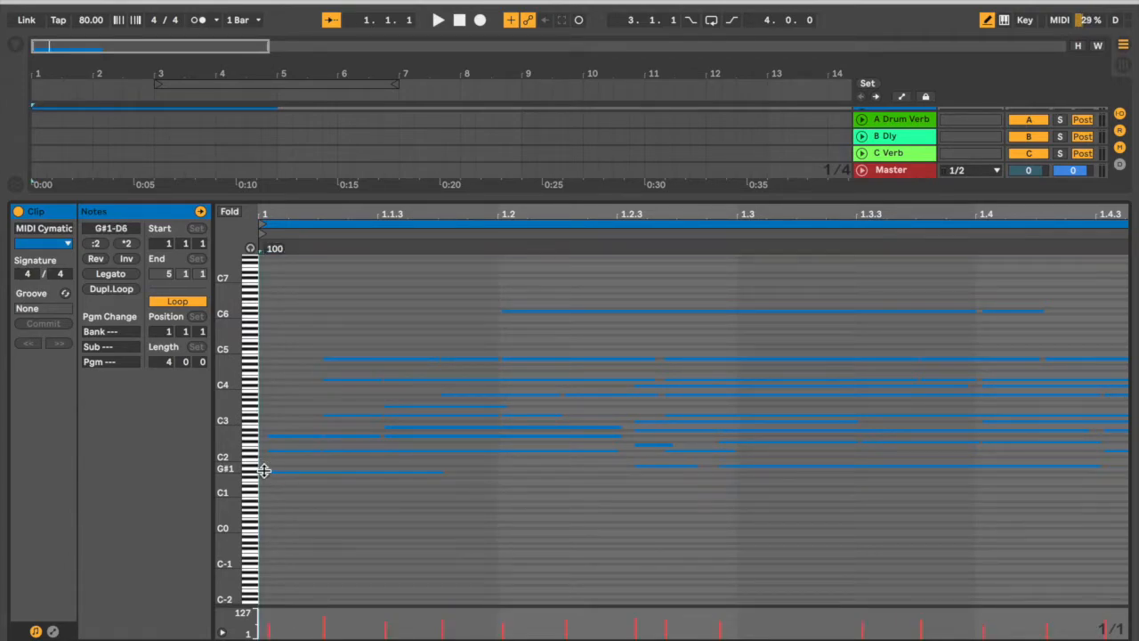
right_click(356, 492)
left_click(382, 433)
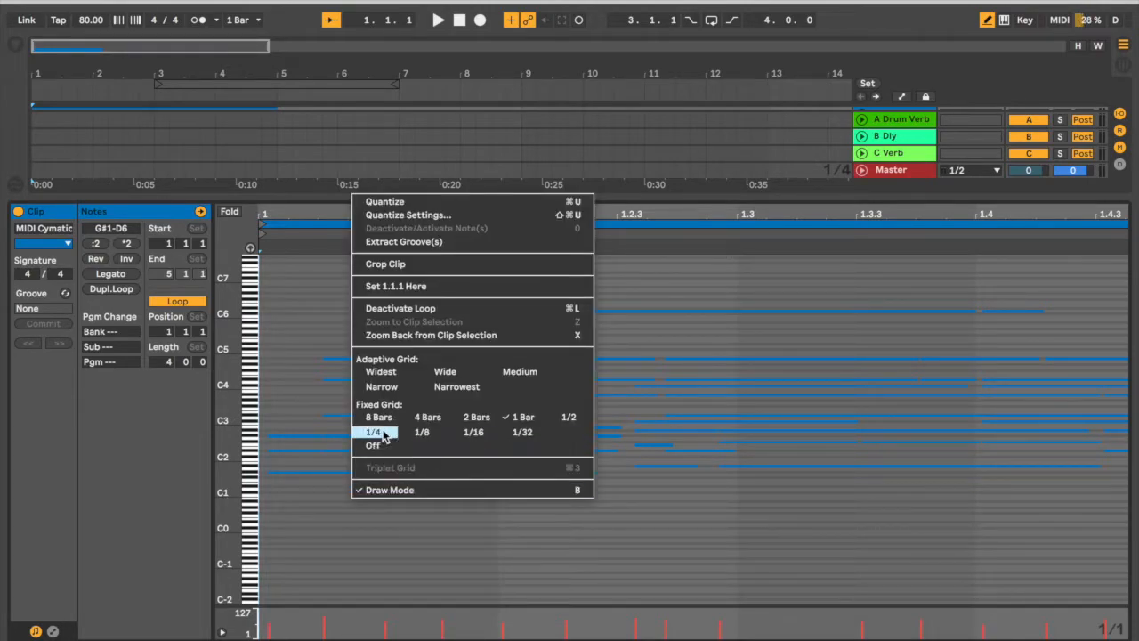
left_click(281, 466)
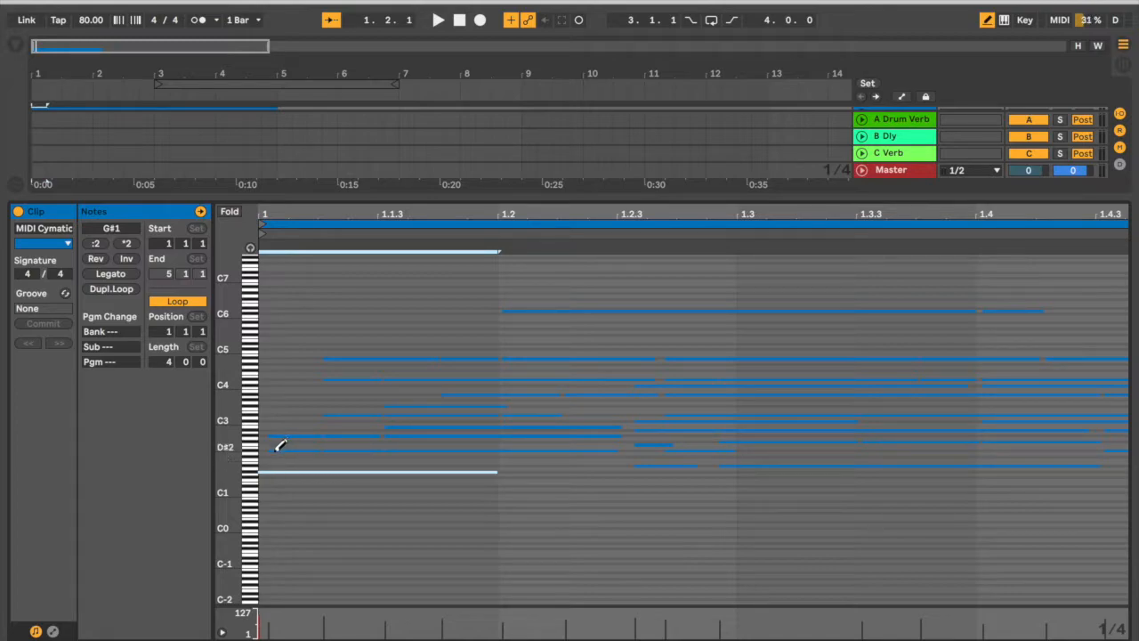
Turn on note preview and redraw D#2, G#2, D#3, D#4 and A#4 as one-beat notes on the first beat.
left_click(250, 248)
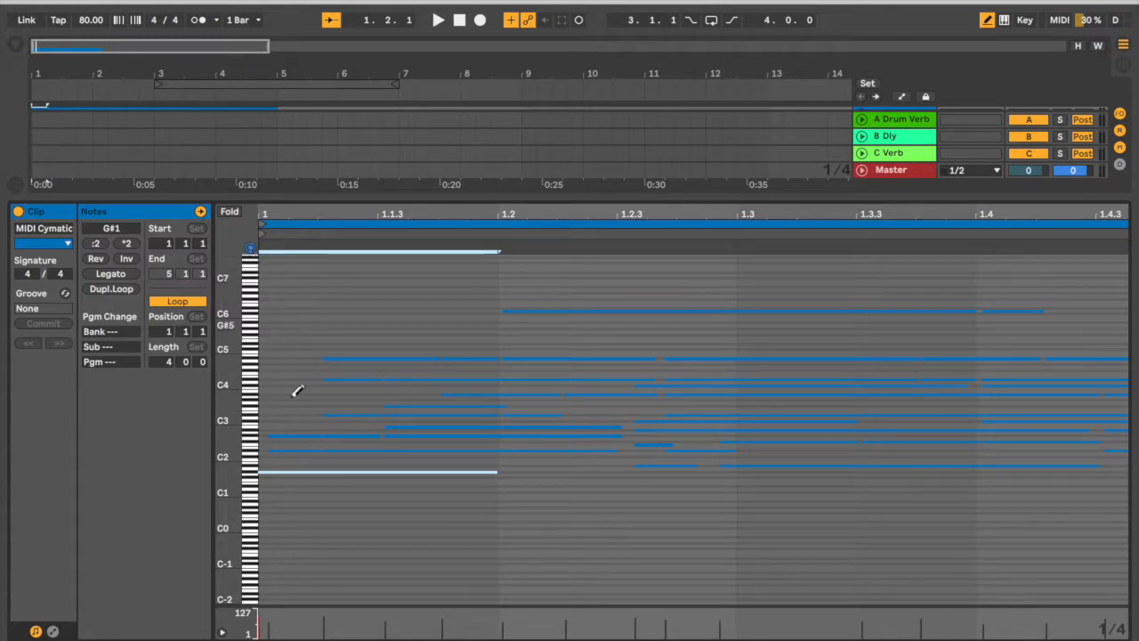
left_click(274, 450)
left_click(274, 451)
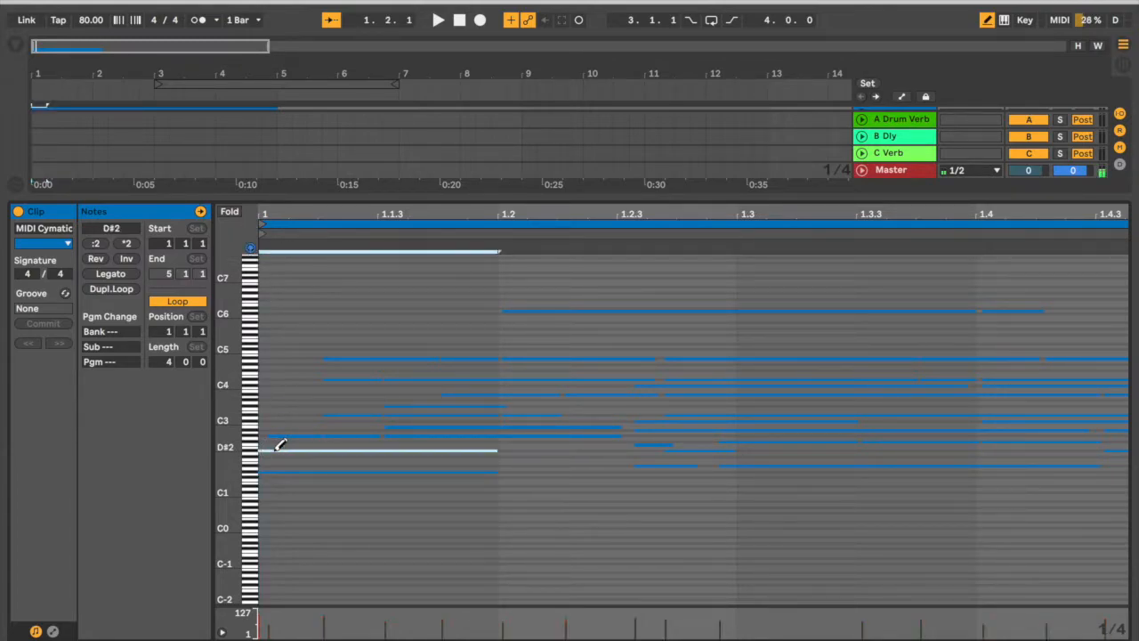
left_click(278, 435)
left_click(278, 434)
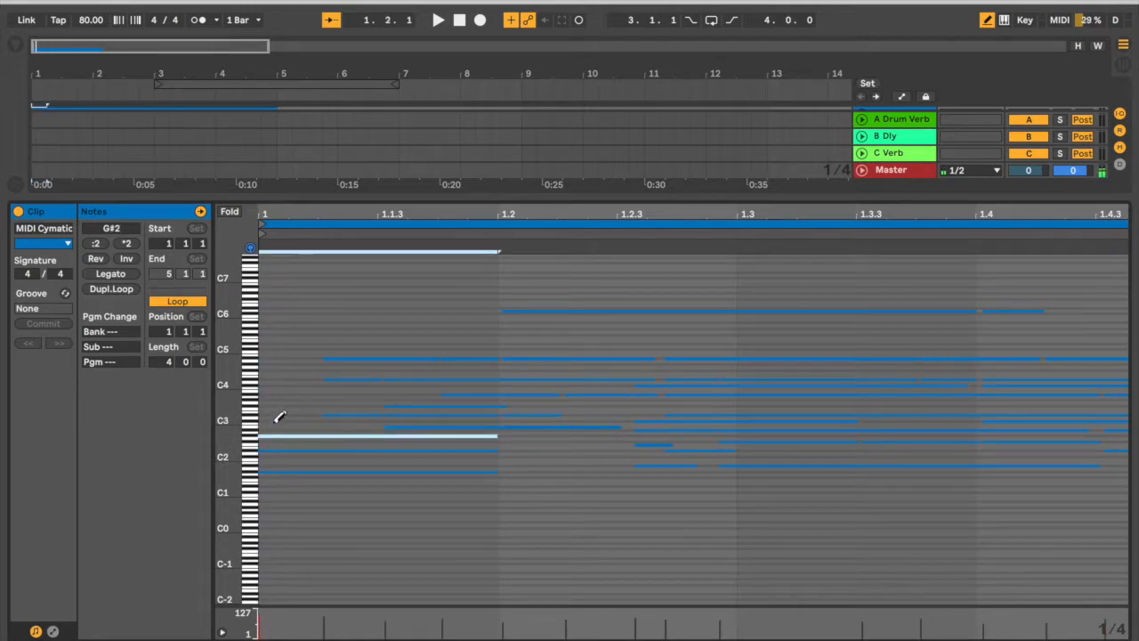
left_click(276, 413)
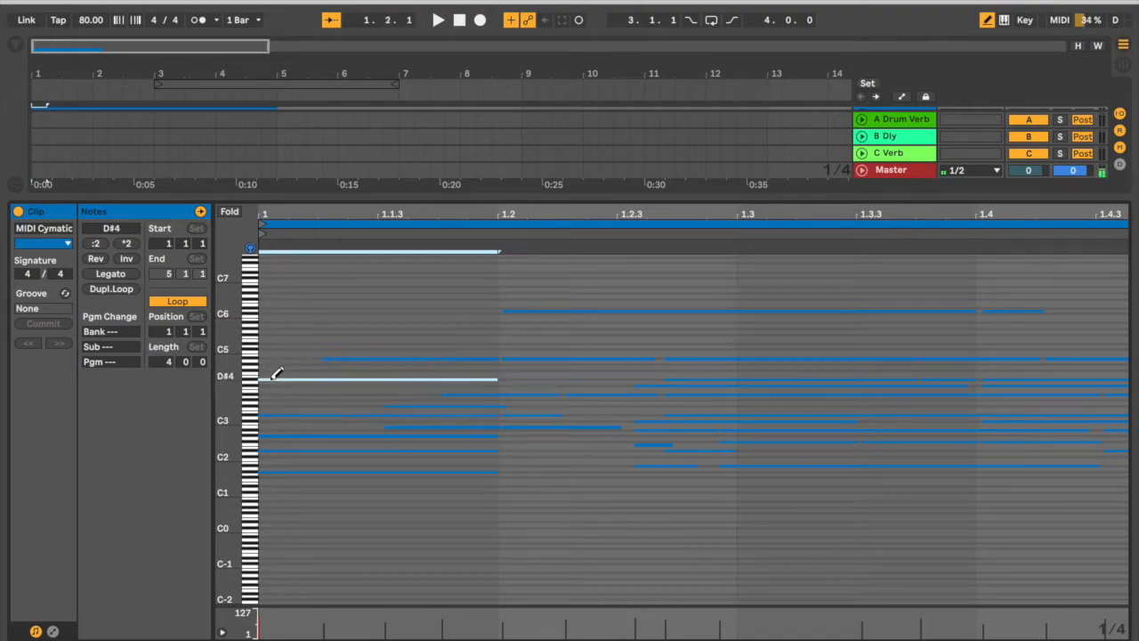
left_click(275, 379)
left_click(276, 357)
key("b")
left_click_drag(285, 316, 299, 504)
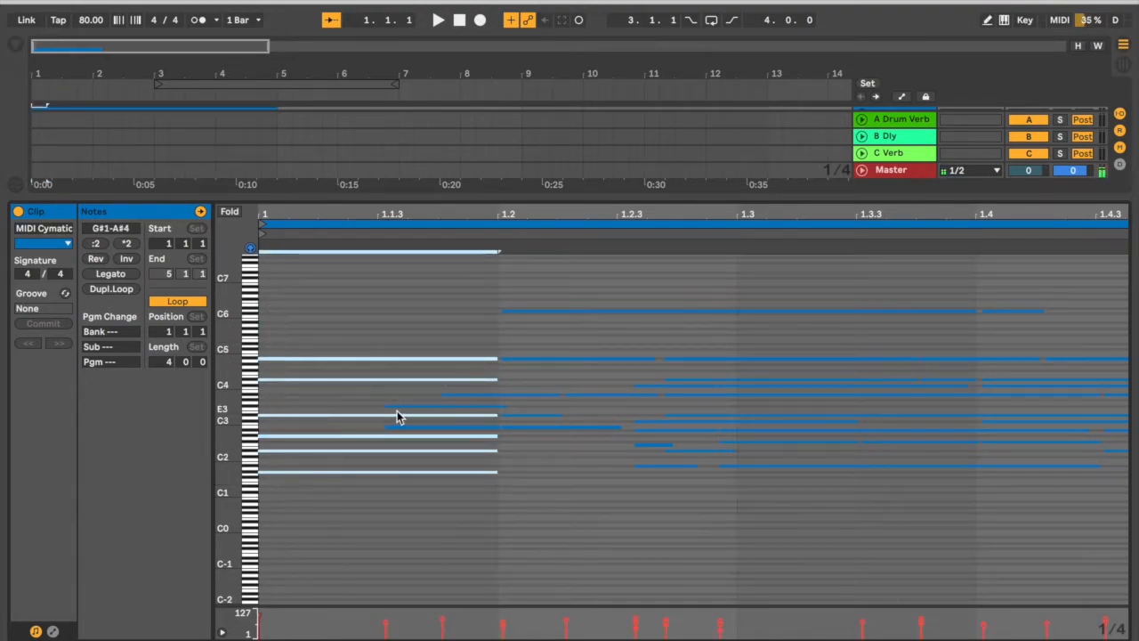
Add one-beat F#3 and B2 notes to the first-beat chord, then select the whole chord and play it.
key("b")
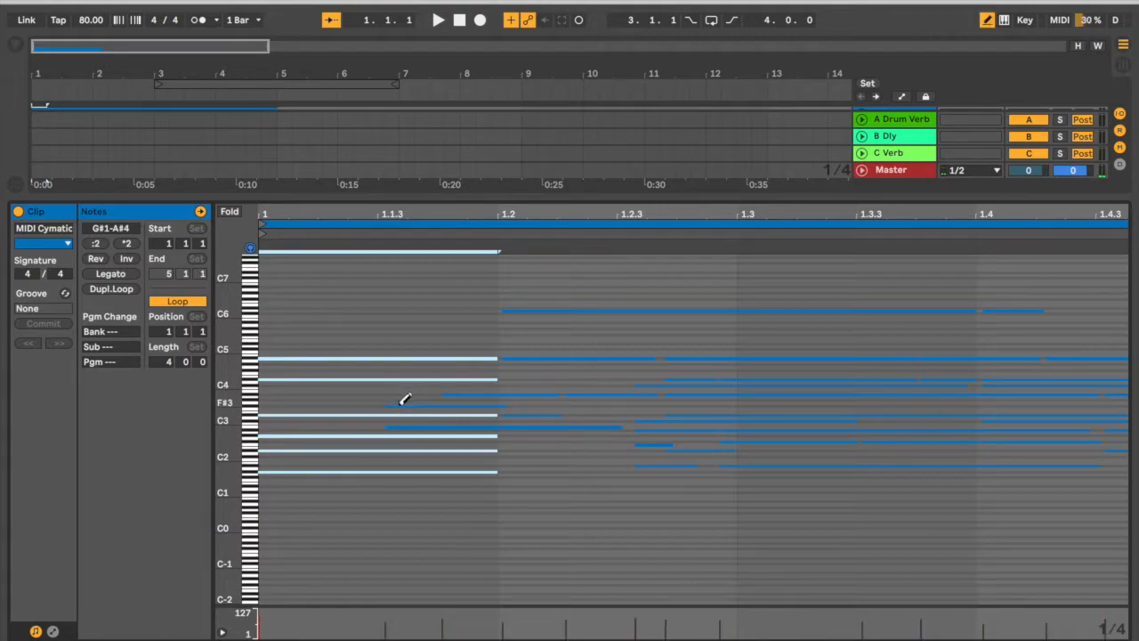
left_click(400, 406)
left_click(399, 406)
left_click(407, 428)
left_click(407, 427)
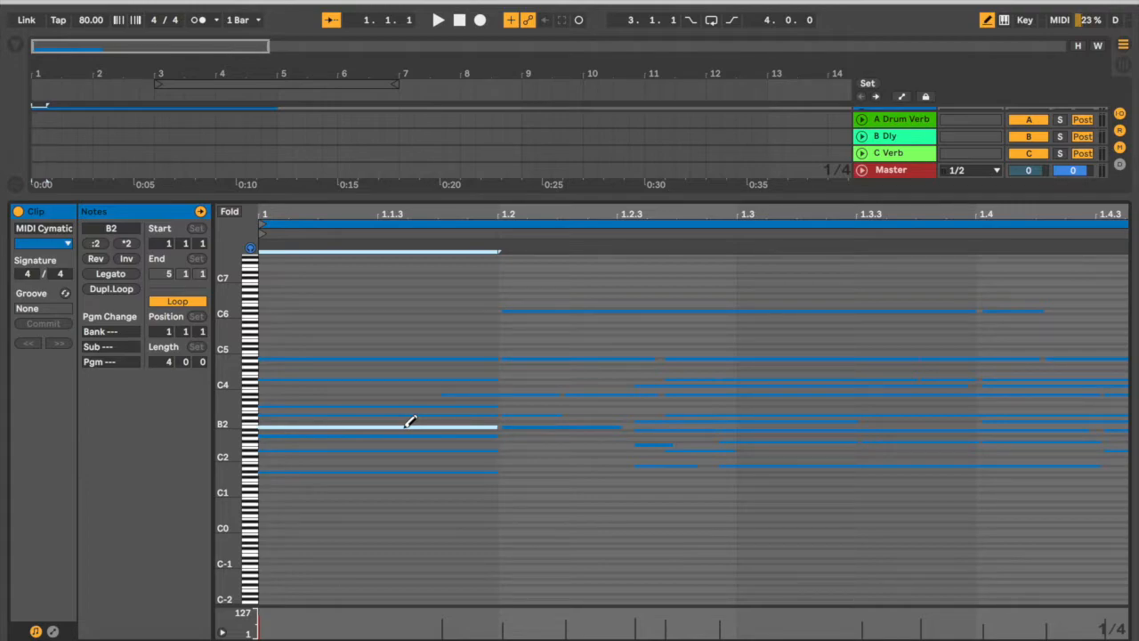
key("b")
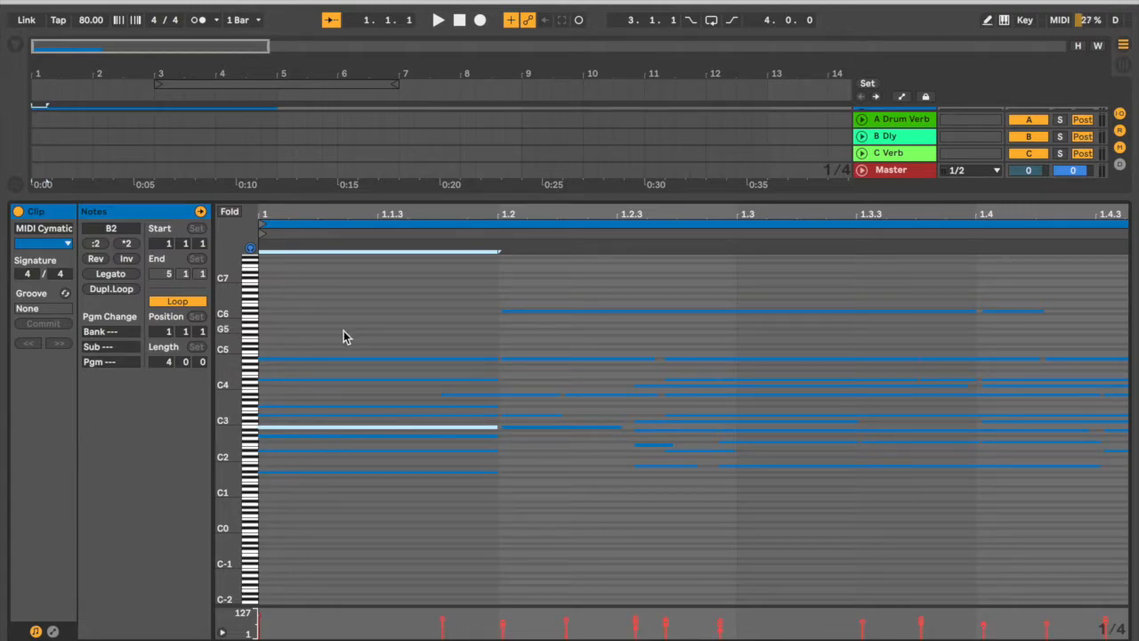
left_click_drag(336, 515, 332, 291)
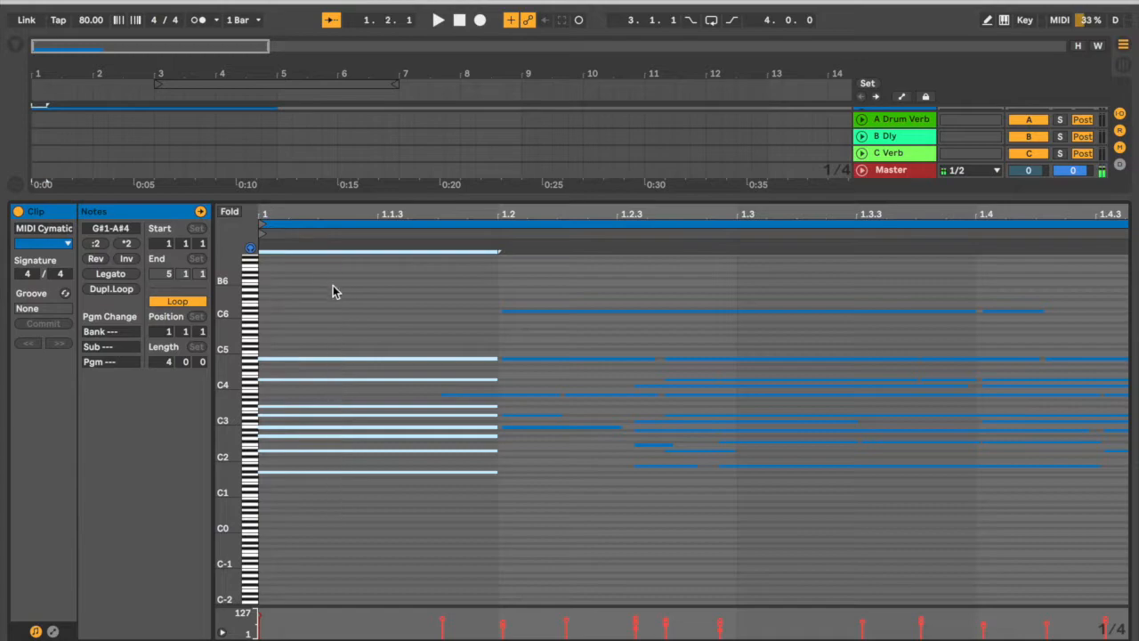
key("space")
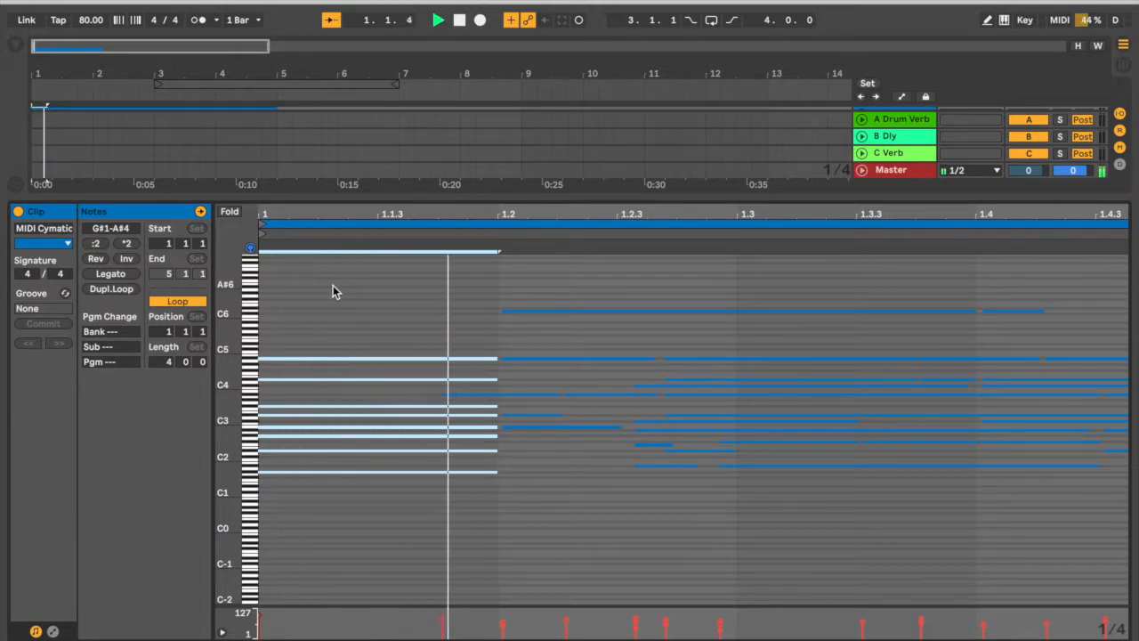
Draw the upper notes of the second-beat chord as one-beat D6, A#4, C#4 and A#3.
key("b")
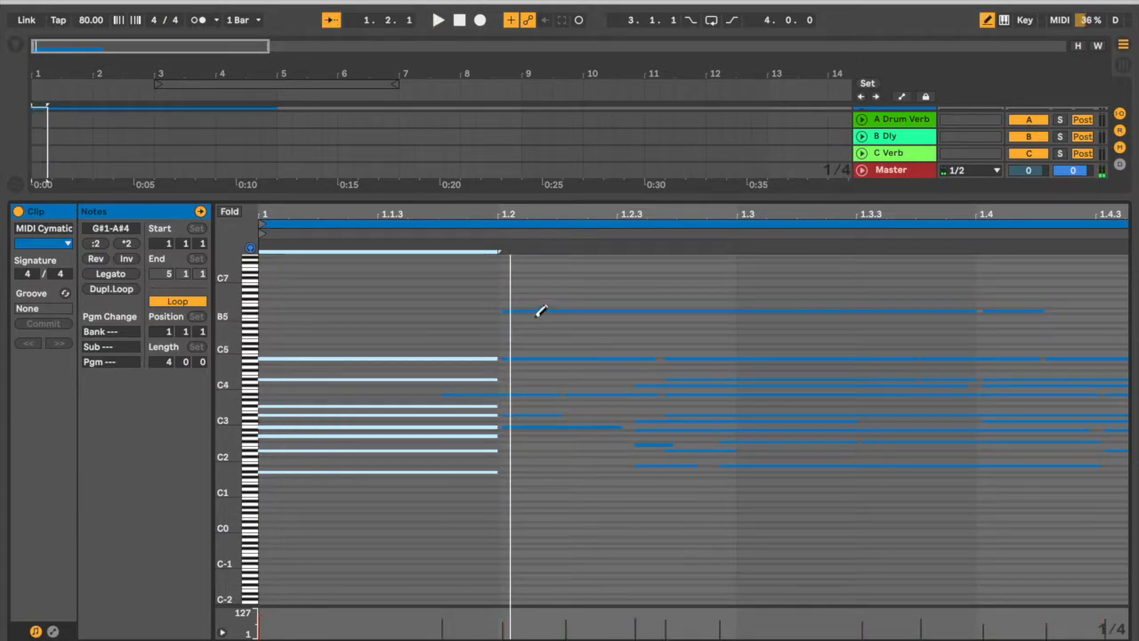
left_click(533, 309)
left_click(533, 309)
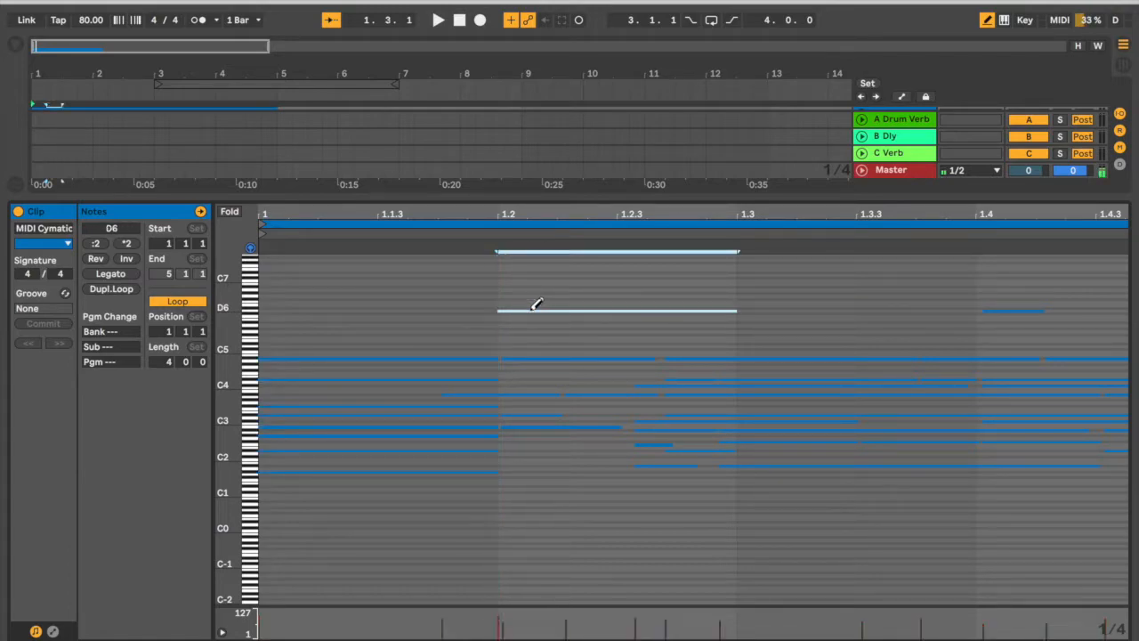
left_click(524, 359)
left_click(529, 356)
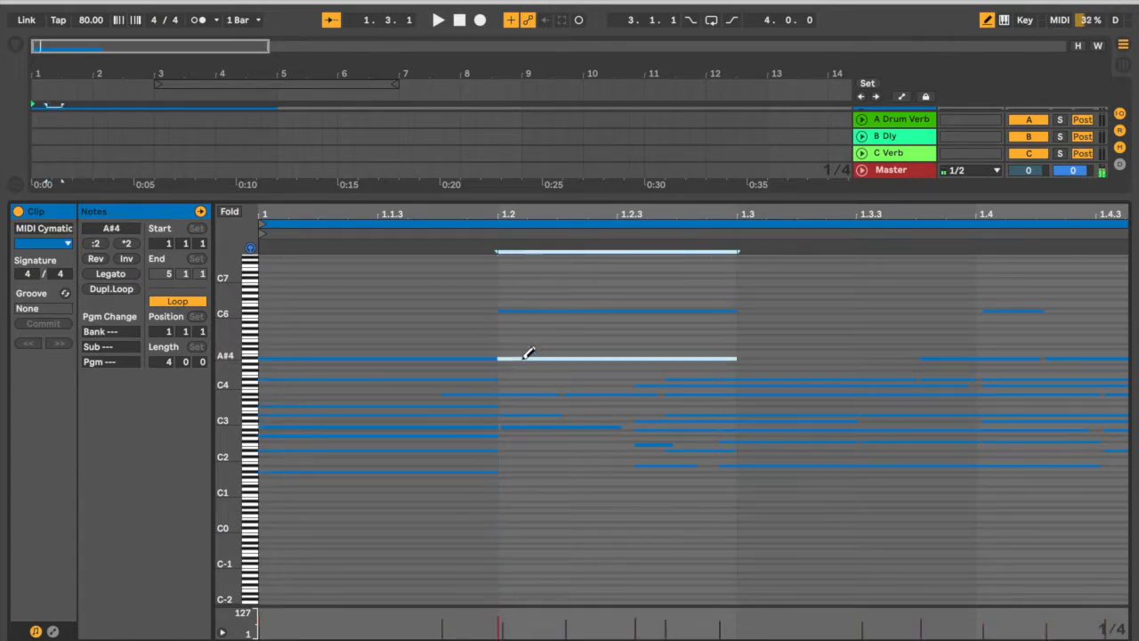
left_click(682, 379)
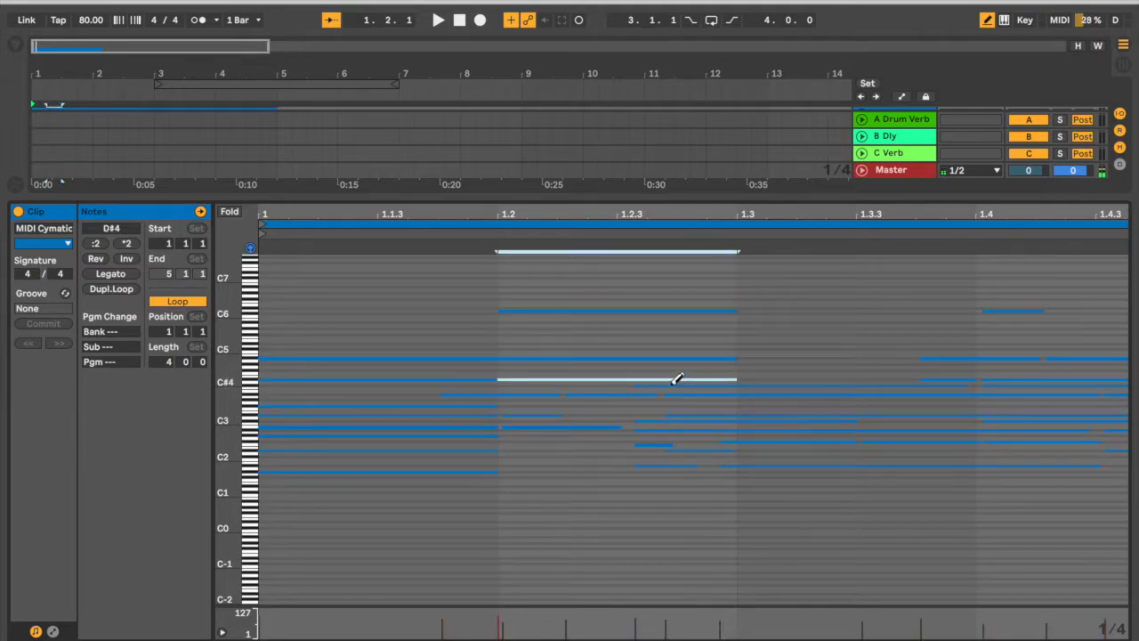
left_click(641, 387)
left_click(628, 392)
Draw one-beat D#3, B2 and F2 notes on beat two, clear the A#1 note, and select the chord.
left_click(550, 413)
left_click(552, 416)
left_click(552, 426)
left_click(649, 444)
left_click(649, 444)
left_click(656, 462)
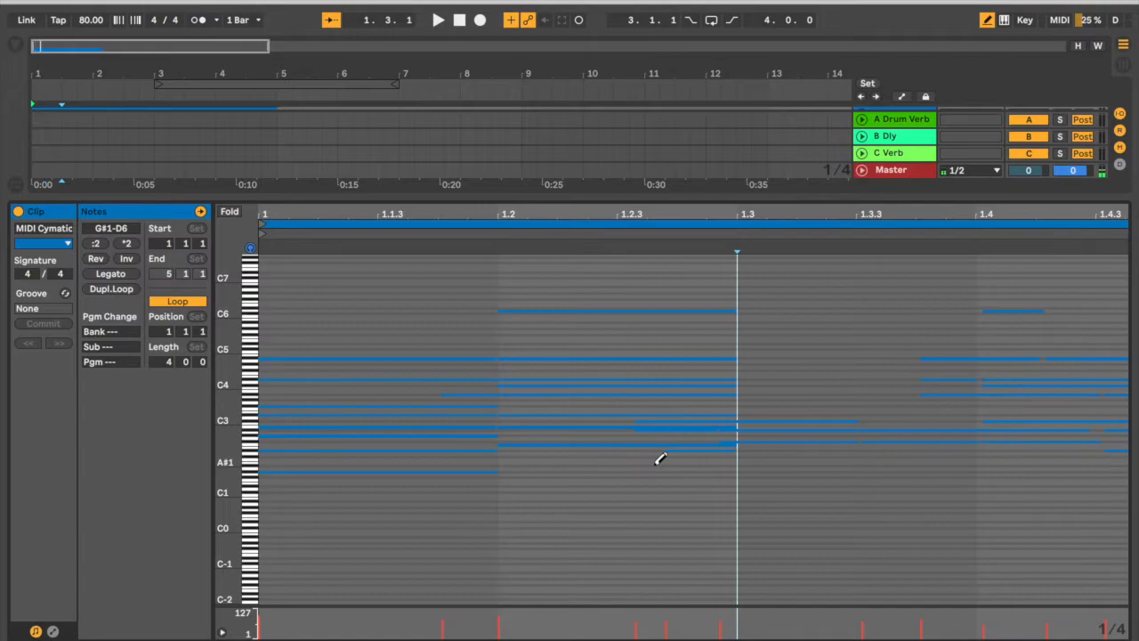
key("b")
left_click_drag(570, 497, 571, 353)
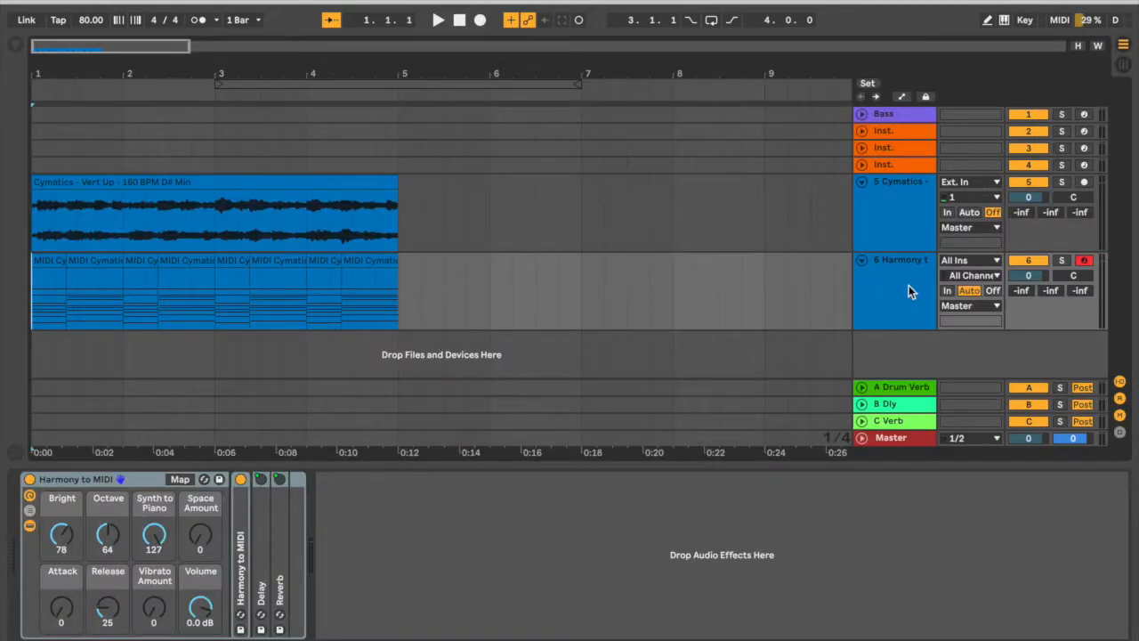
Examine how the short and long chord clips are laid out over the first two bars of the harmony track.
left_click(908, 285)
left_click_drag(113, 78, 75, 256)
left_click(74, 260)
left_click(168, 260)
left_click(101, 259)
left_click(214, 261)
left_click_drag(234, 71, 233, 60)
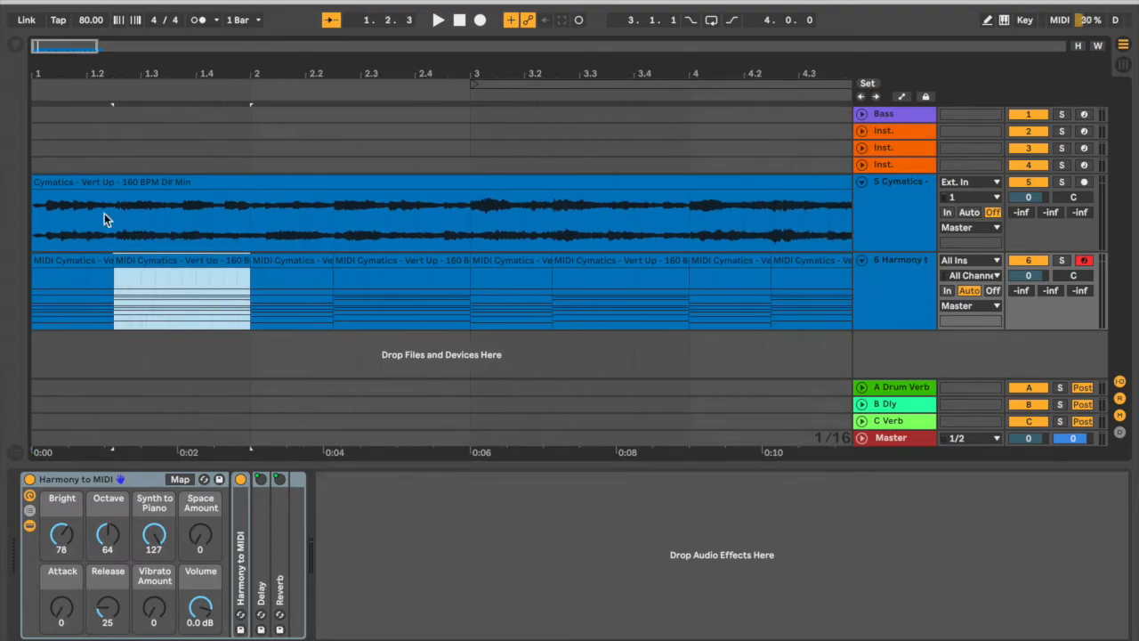
left_click(79, 261)
left_click(166, 260)
left_click(93, 261, "shift")
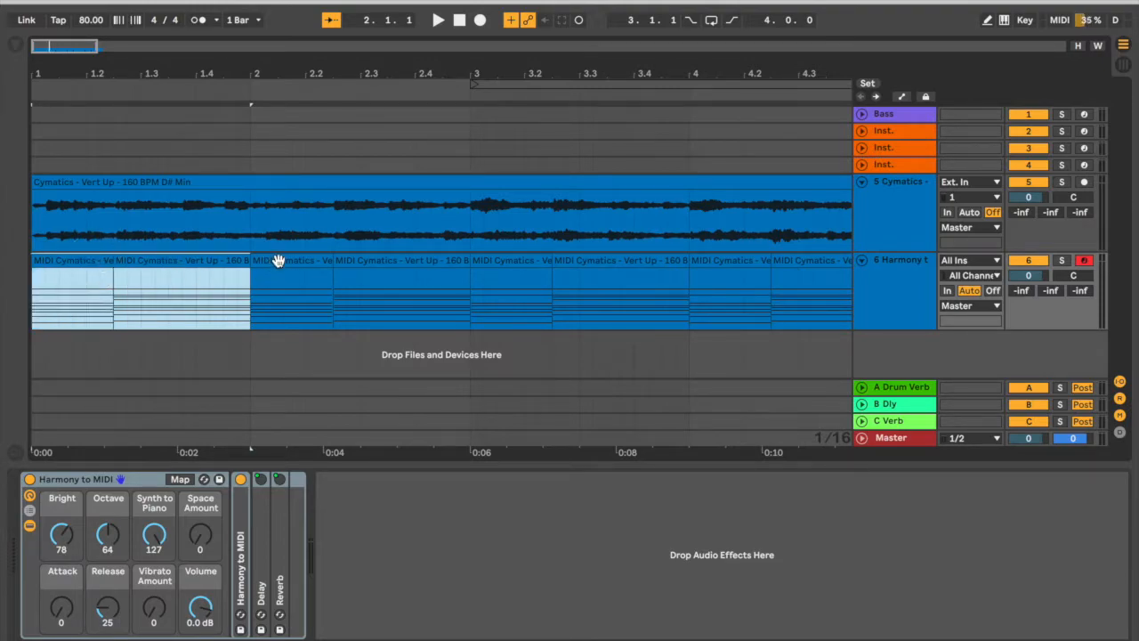
left_click(280, 262)
left_click(394, 260)
left_click_drag(448, 78, 448, 64)
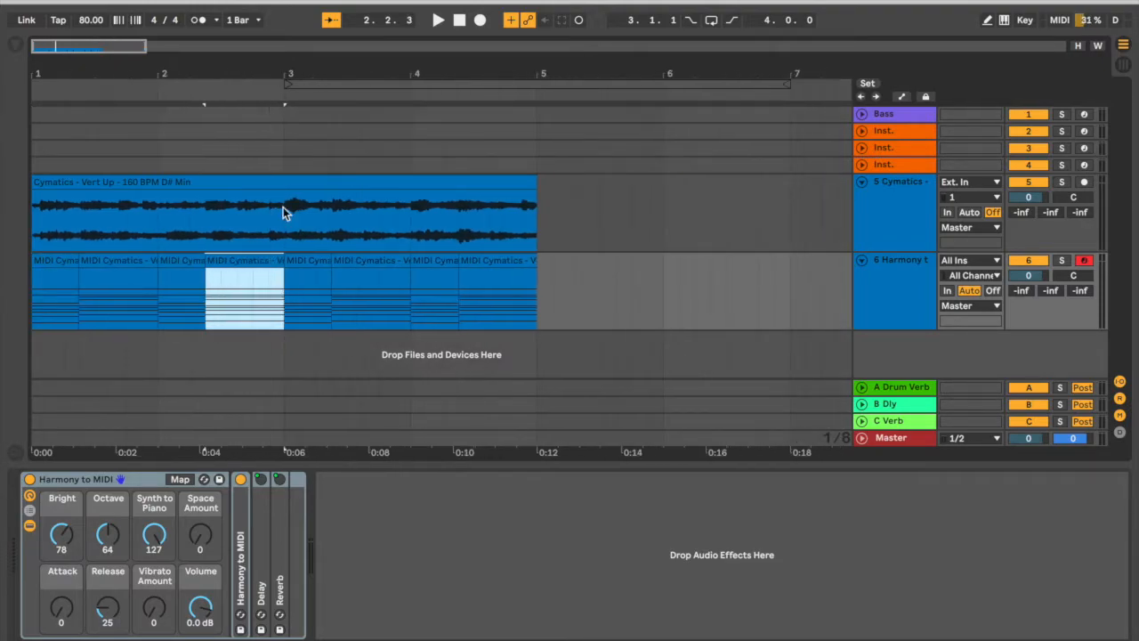
Consolidate the first bar's two chord clips into one clip and duplicate it three times to fill four bars.
left_click(53, 261)
left_click(142, 262, "shift")
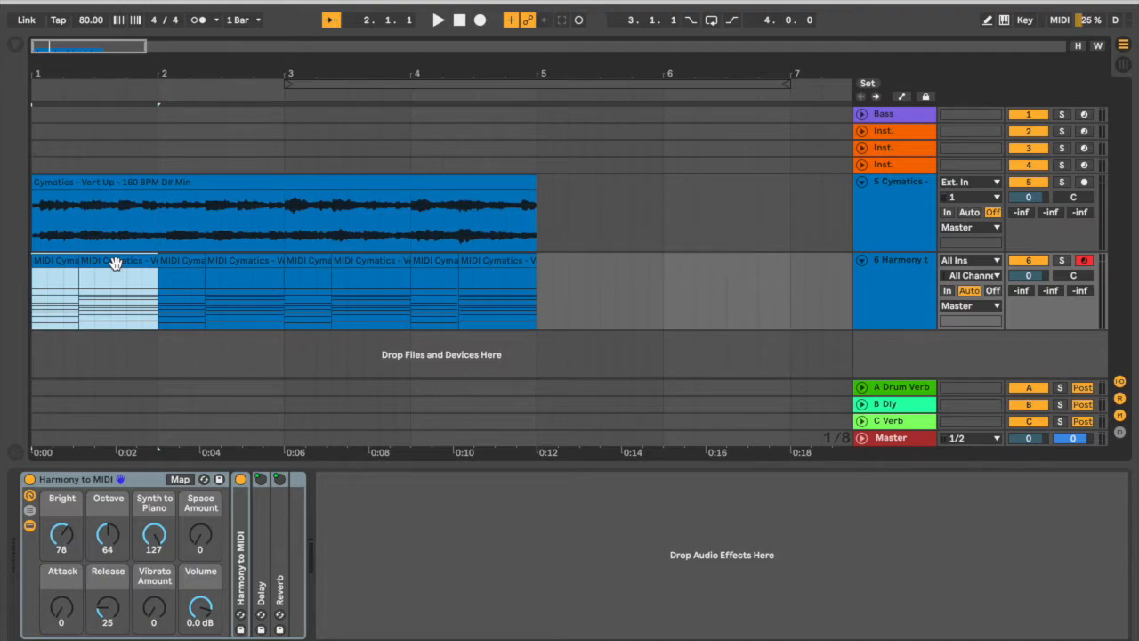
key("ctrl+j")
key("ctrl+d")
key("ctrl+d")
key("ctrl+d")
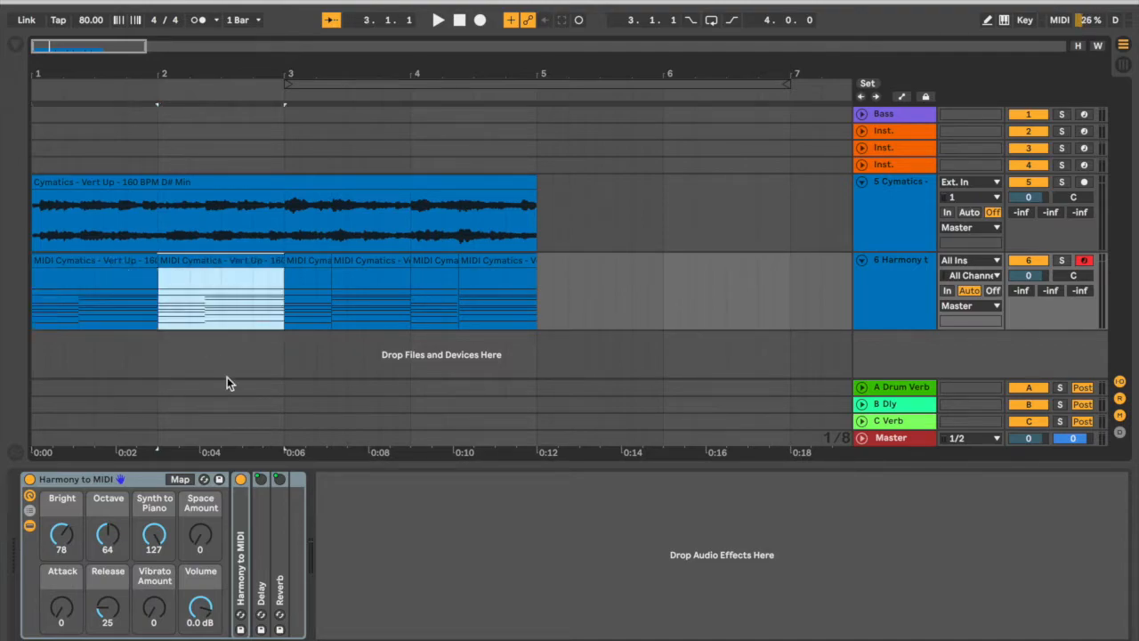
Select the four consolidated chord clips, solo the harmony track and listen to the progression.
left_click(120, 264, "shift")
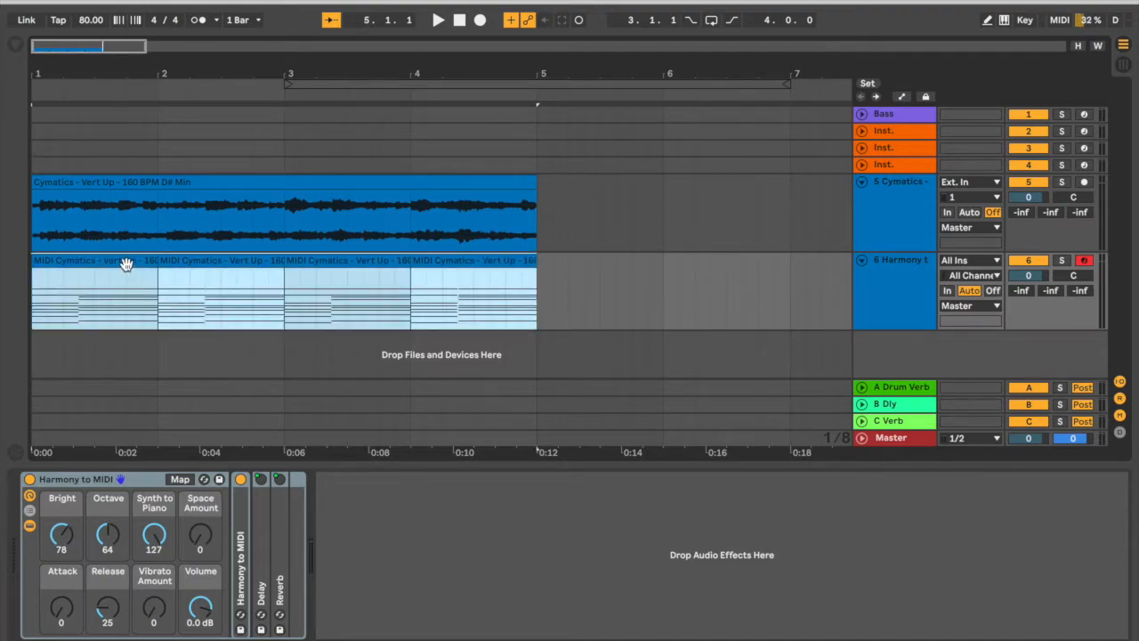
left_click(1063, 262)
key("space")
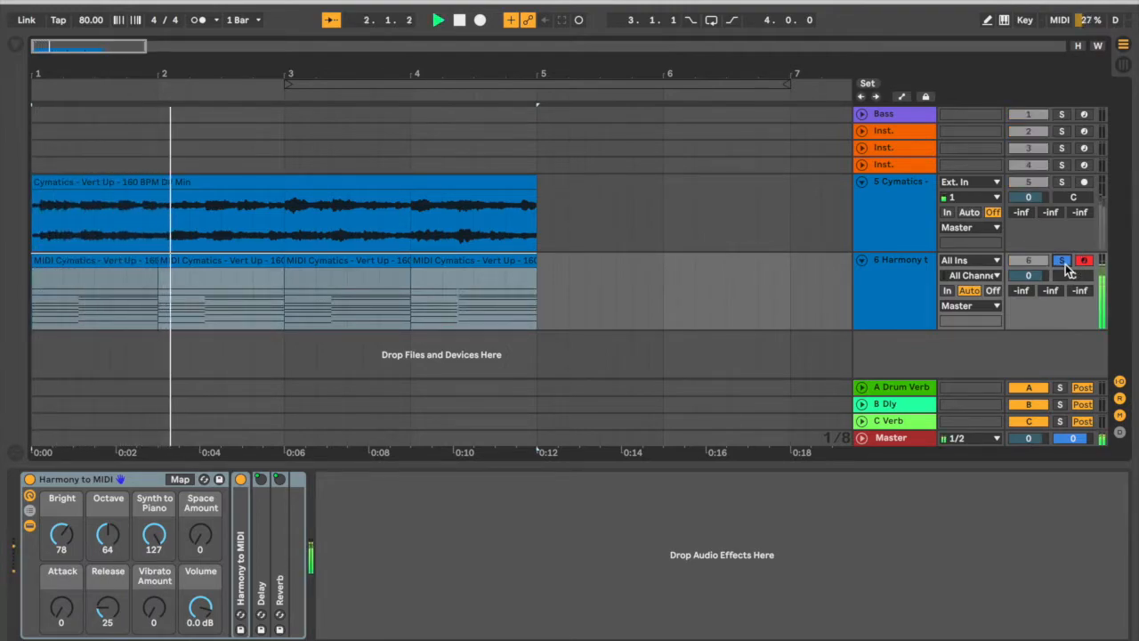
left_click_drag(198, 75, 276, 100)
key("space")
Compare the one-bar chord clips on the harmony track with the Cymatics sample above them.
left_click_drag(361, 69, 232, 66)
left_click(195, 264)
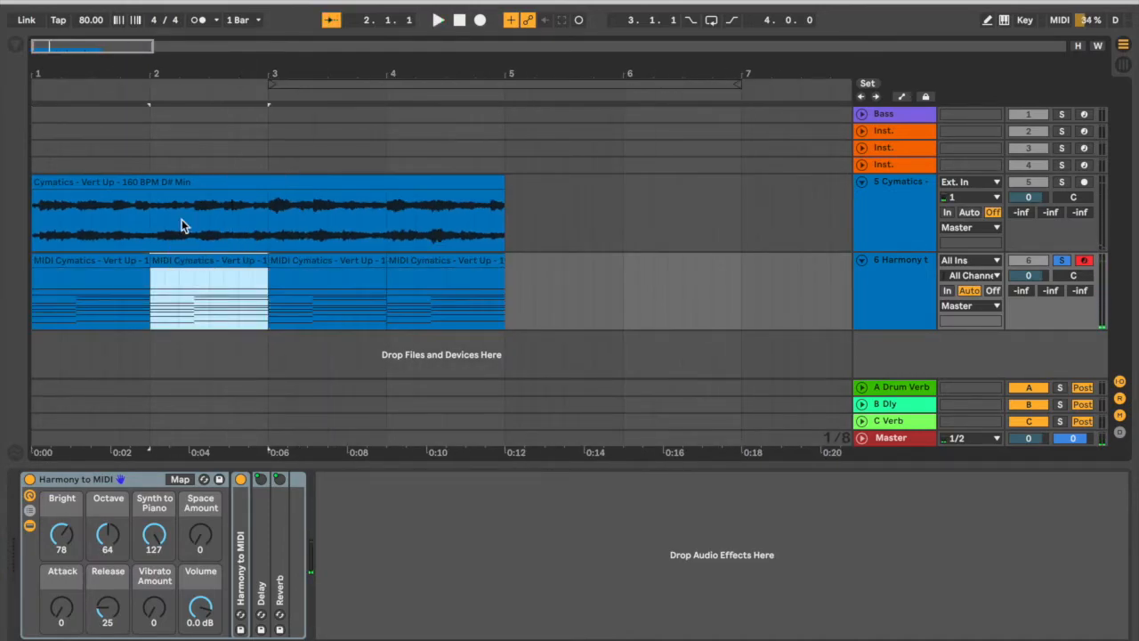
left_click(179, 181)
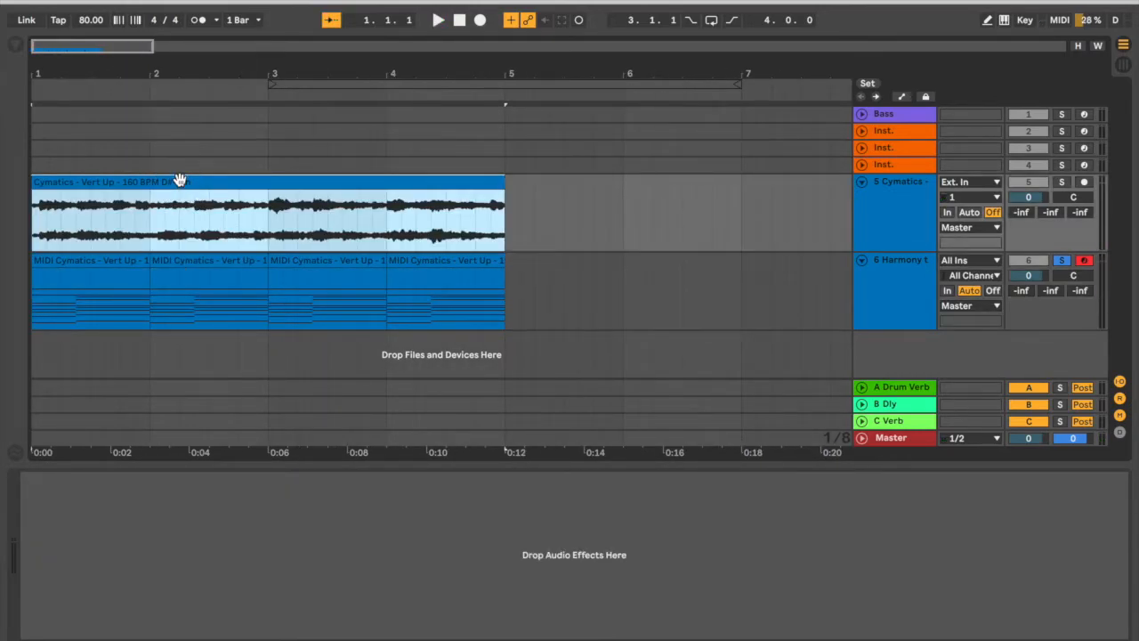
left_click(66, 263)
left_click_drag(67, 76, 136, 104)
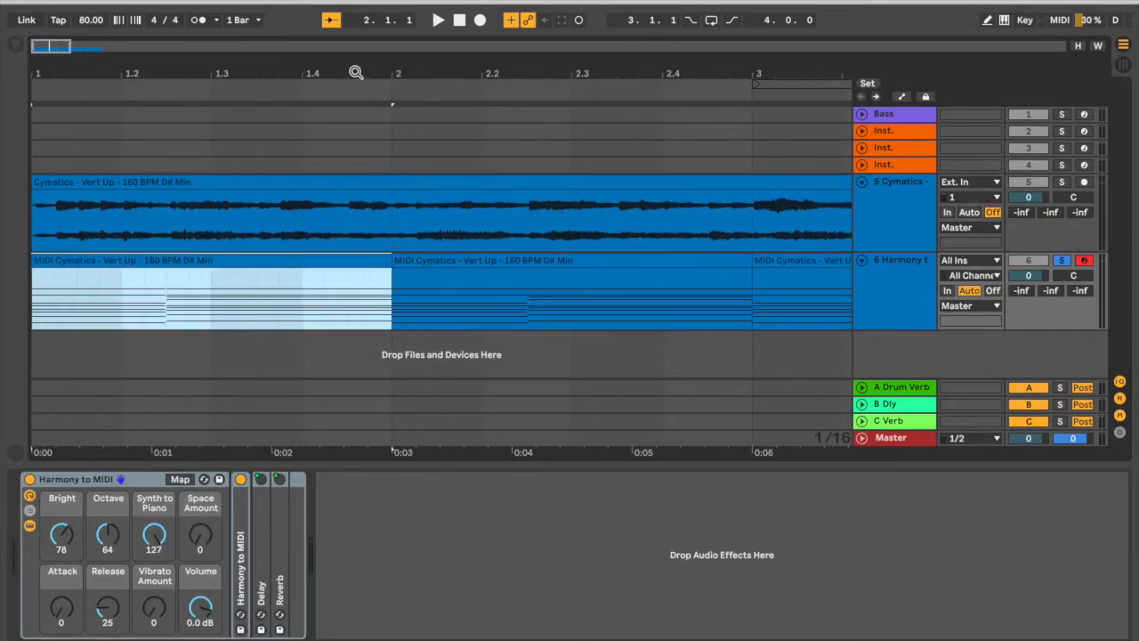
left_click_drag(356, 71, 116, 41)
left_click(163, 259)
left_click(328, 261)
left_click(254, 261)
left_click(73, 272)
Take the harmony track out of solo and duplicate it together with its four chord clips.
left_click(886, 290)
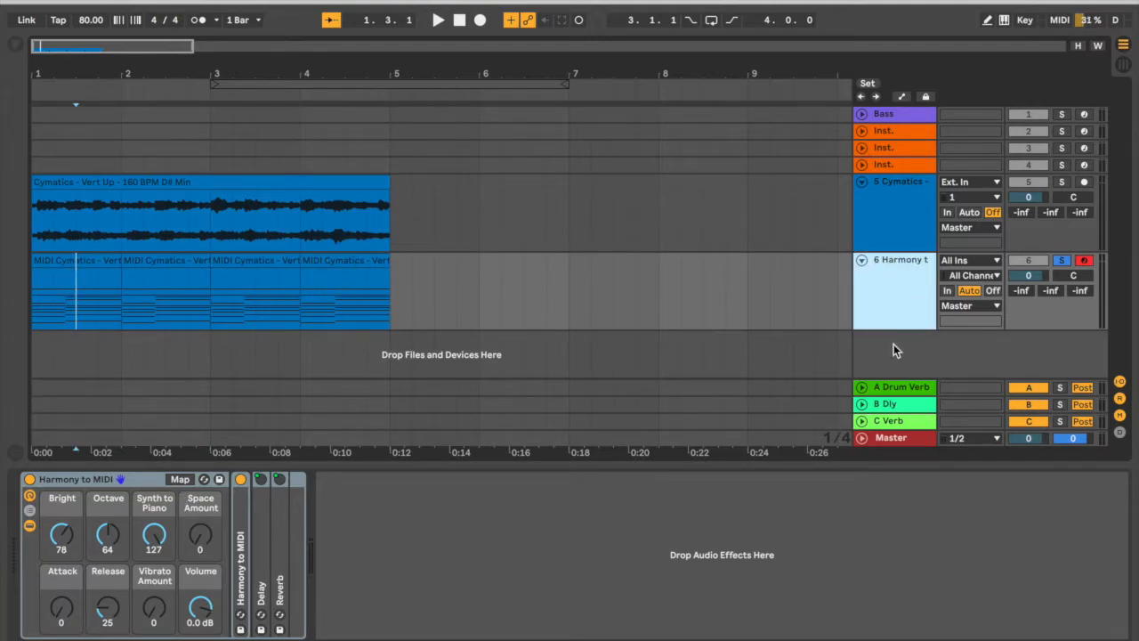
left_click(1065, 261)
left_click(894, 265)
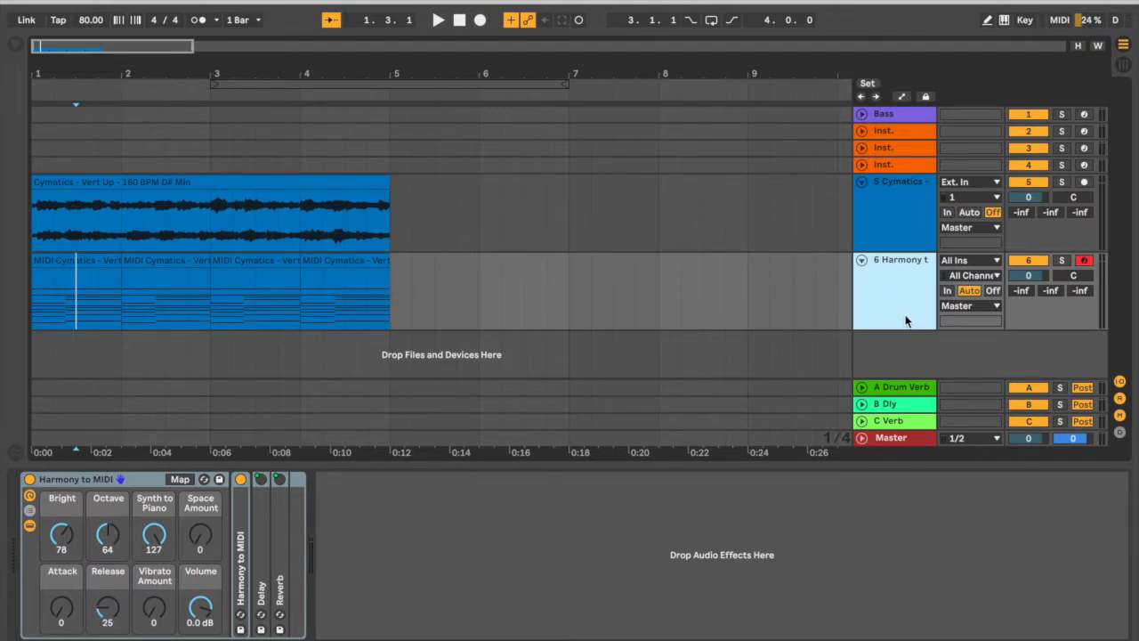
key("ctrl+d")
left_click(355, 268)
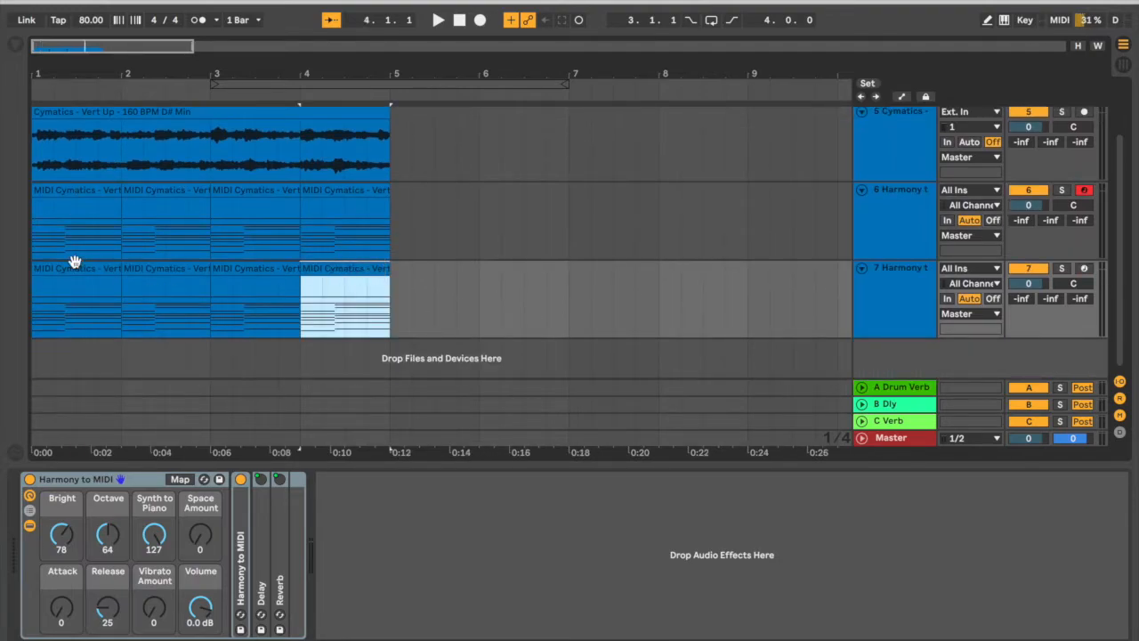
left_click(77, 262, "shift")
left_click(863, 298)
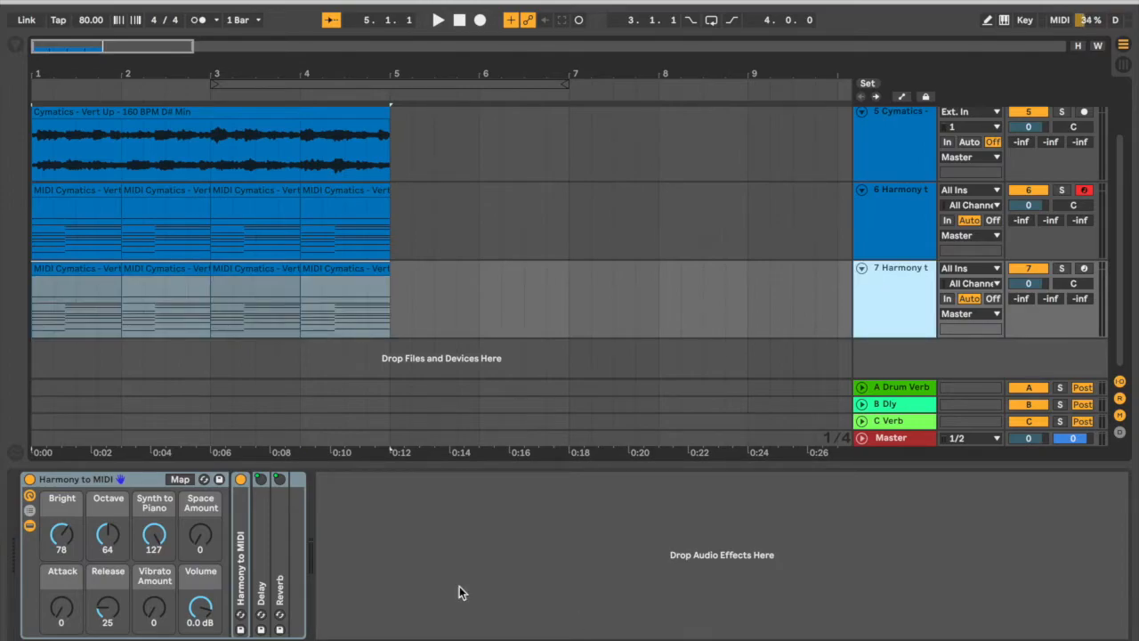
Find the LABS plug-in, load it with Soft Piano on the duplicated harmony track and play the layers together.
left_click(15, 46)
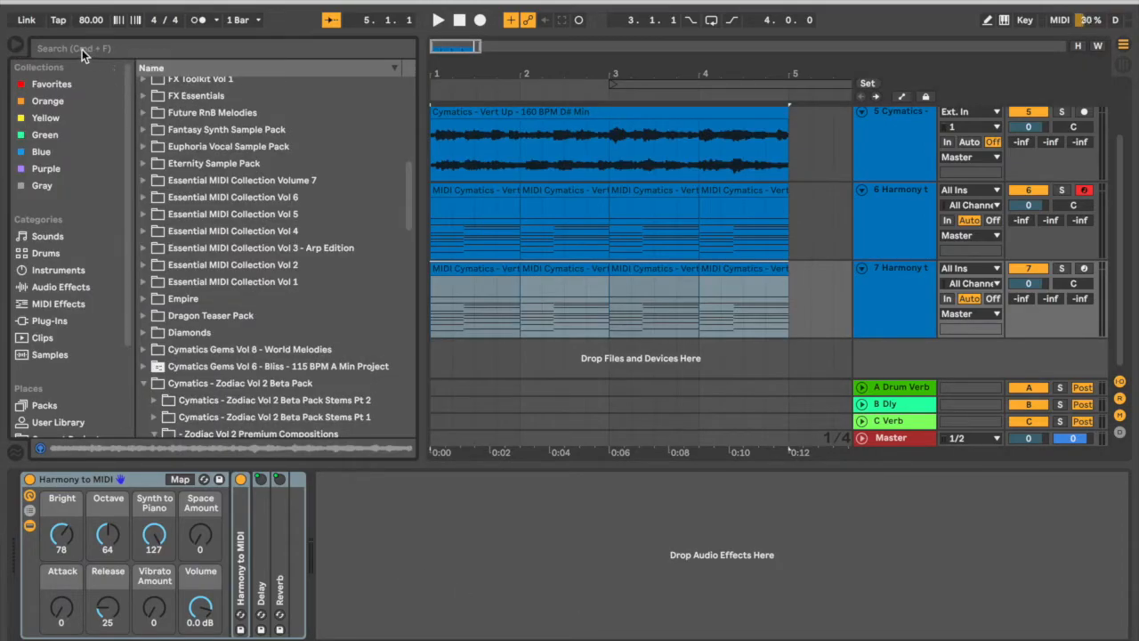
left_click(67, 286)
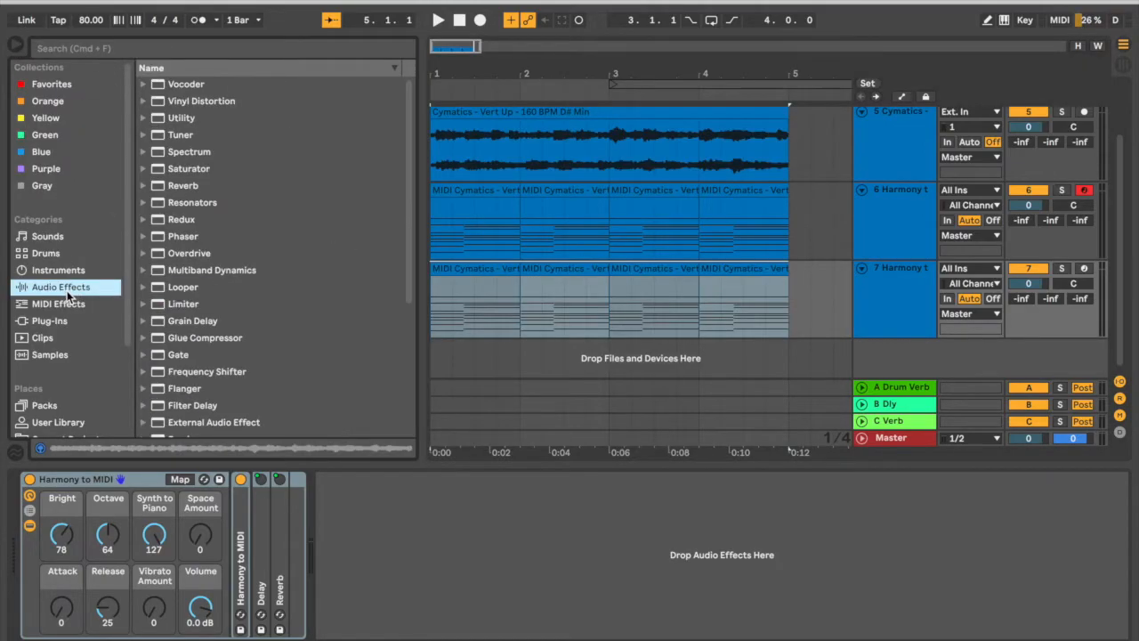
left_click(76, 49)
type("labs")
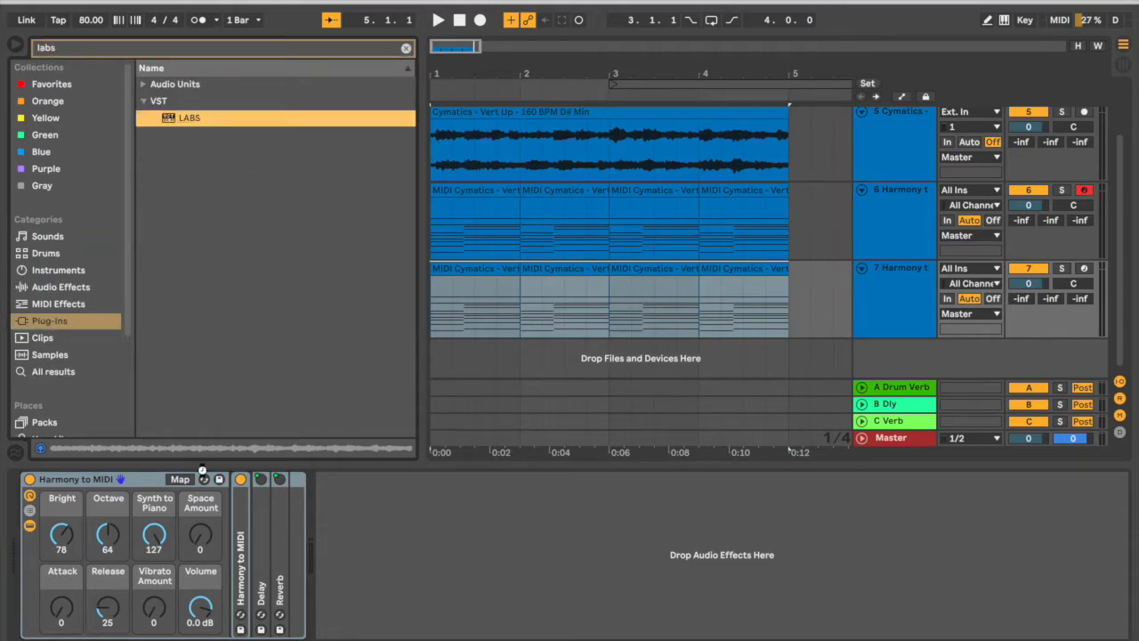
key("Return")
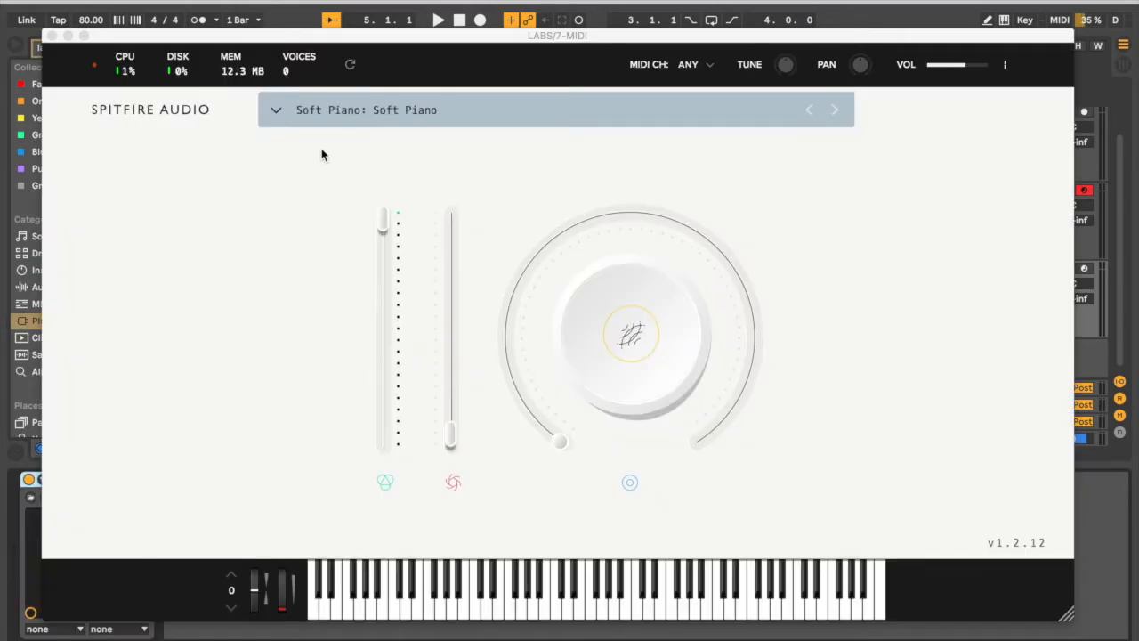
left_click(51, 36)
key("space")
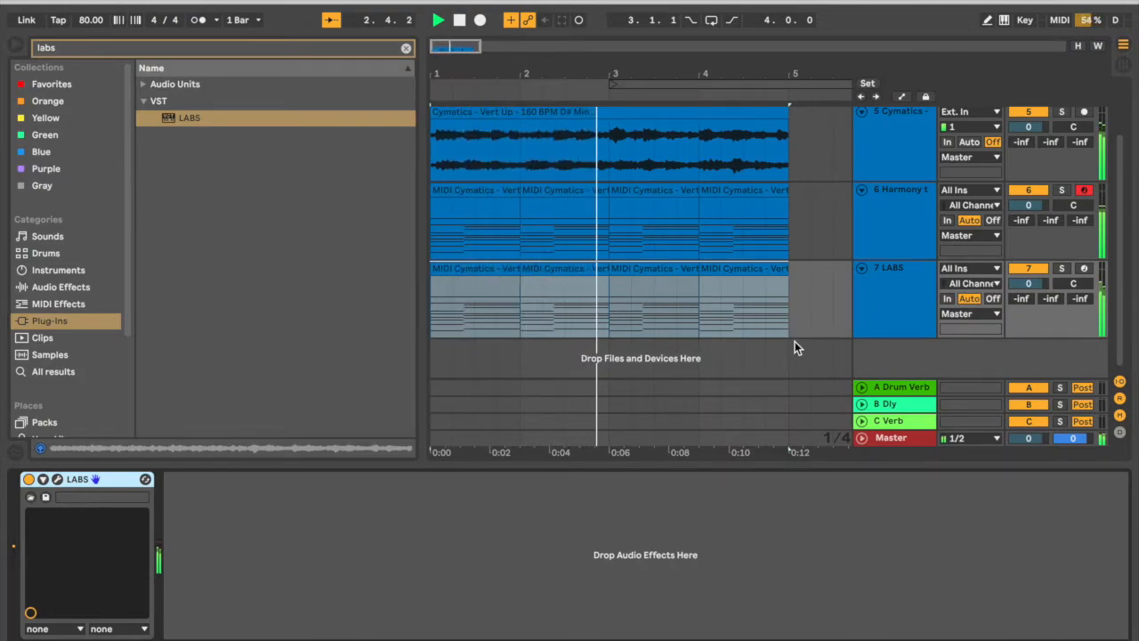
key("space")
Duplicate the LABS track and replace the copy's instrument with the Soover.adv synth lead preset.
left_click(891, 302)
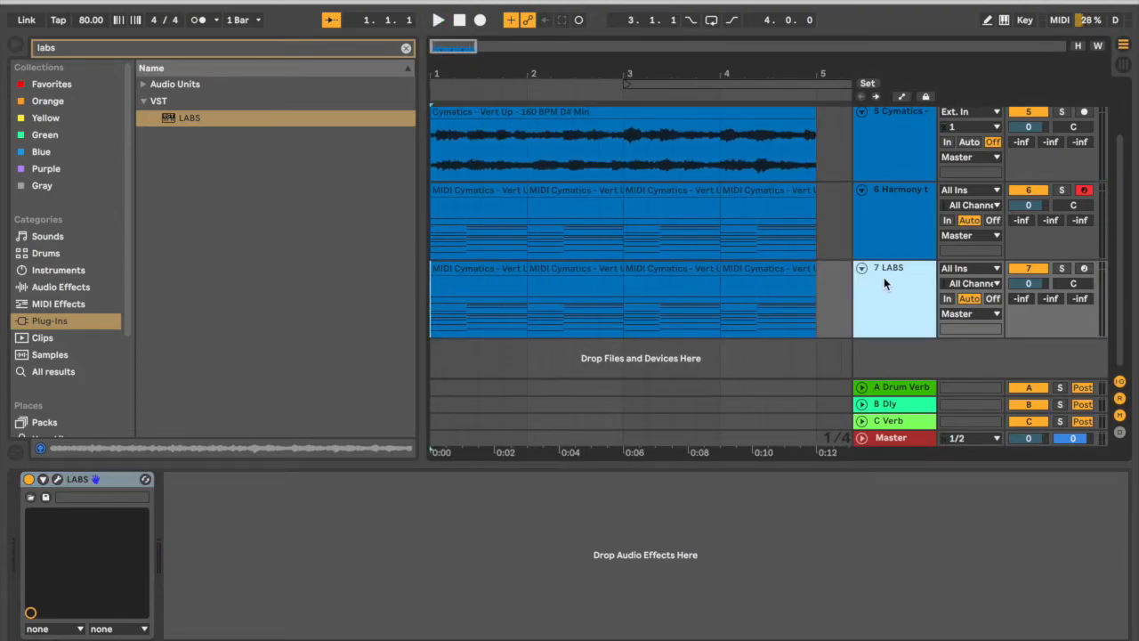
key("ctrl+d")
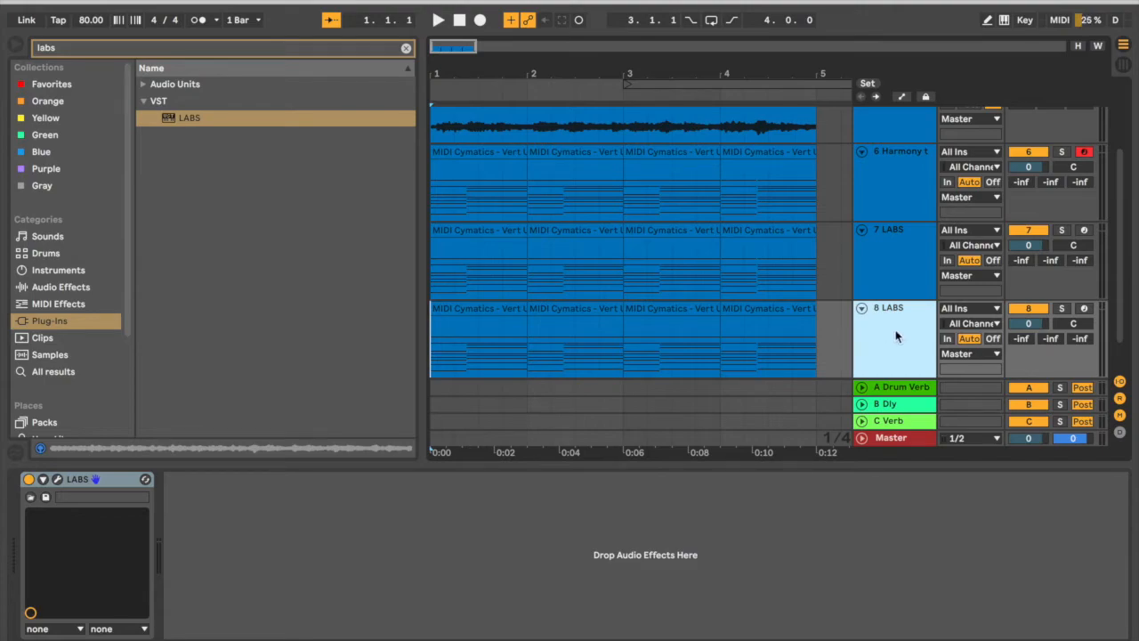
left_click(406, 48)
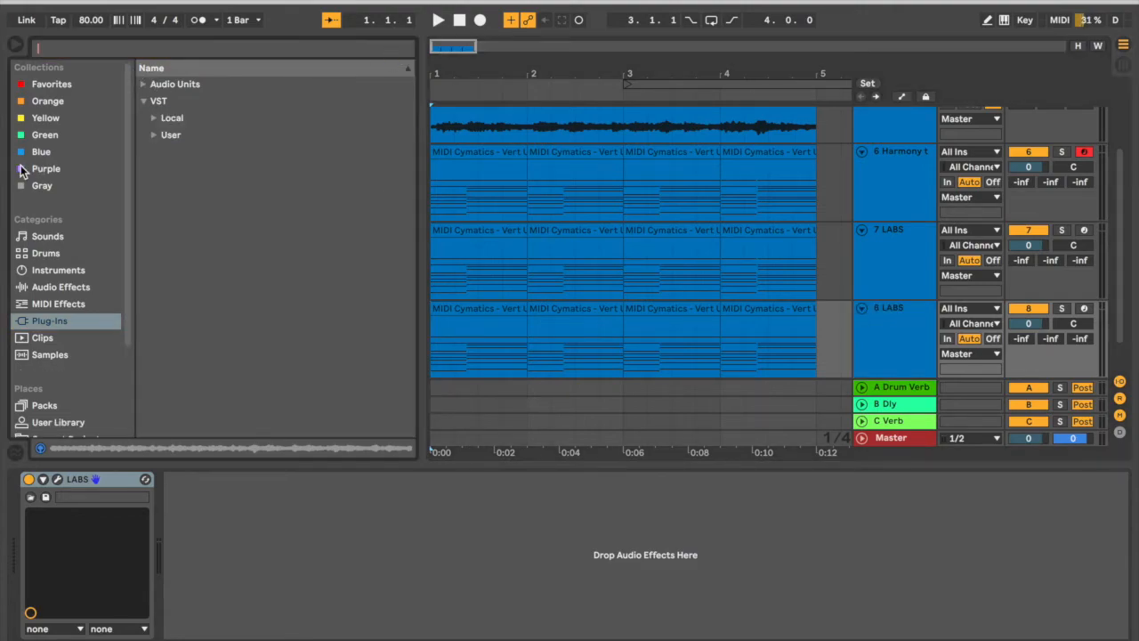
left_click(58, 269)
left_click(215, 219)
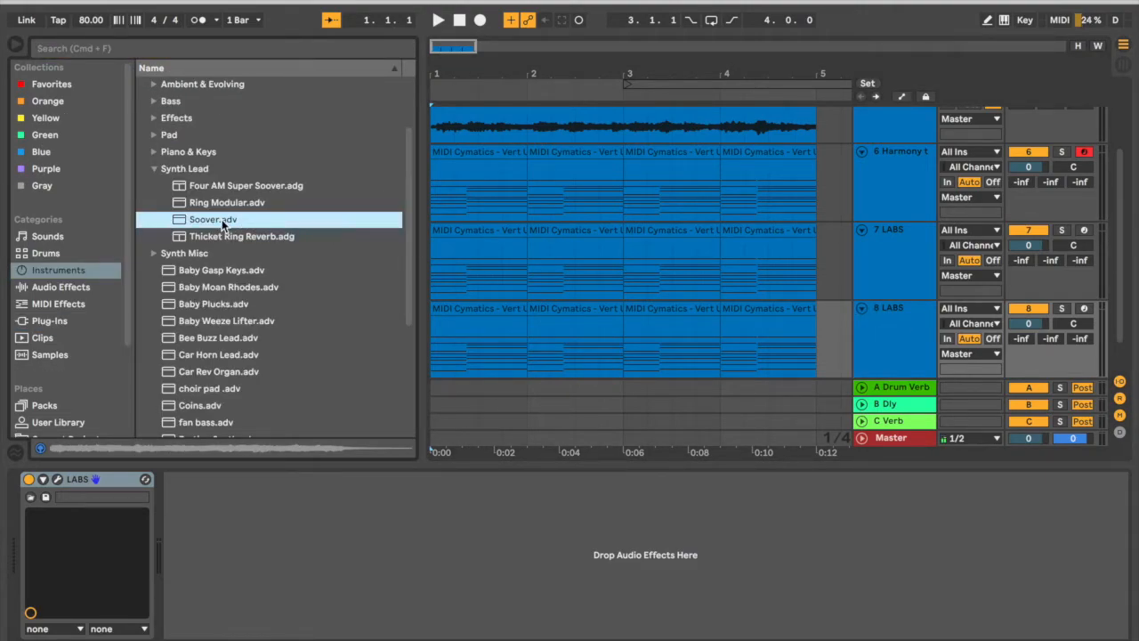
left_click_drag(194, 469, 113, 524)
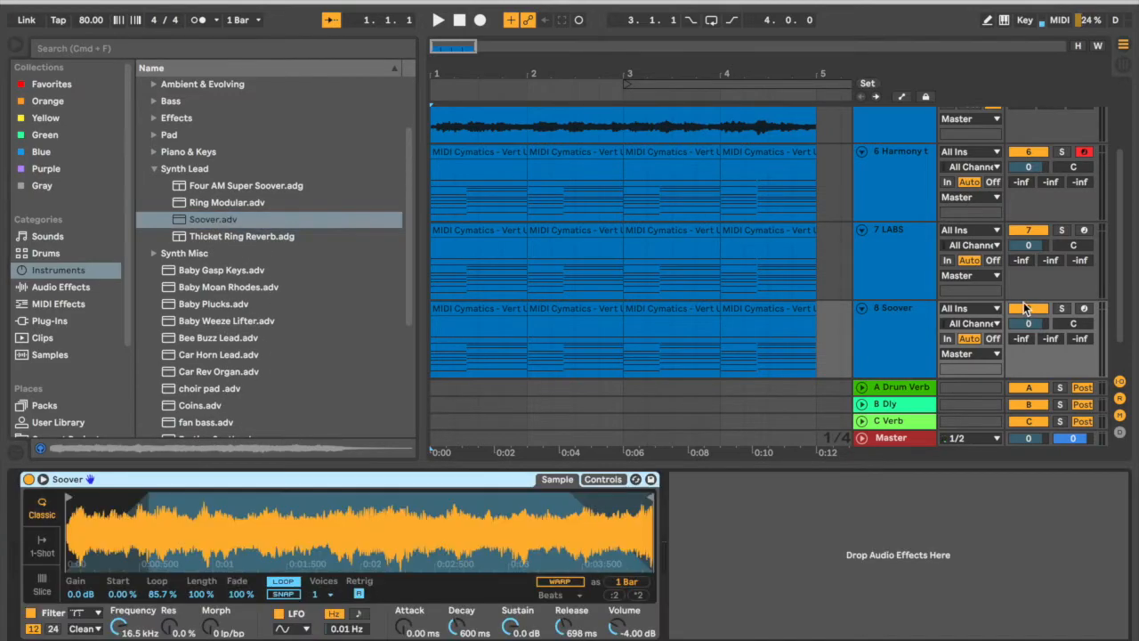
Play the arrangement and lower the Soover track's volume to -12.9 dB.
left_click(897, 319)
left_click(505, 84)
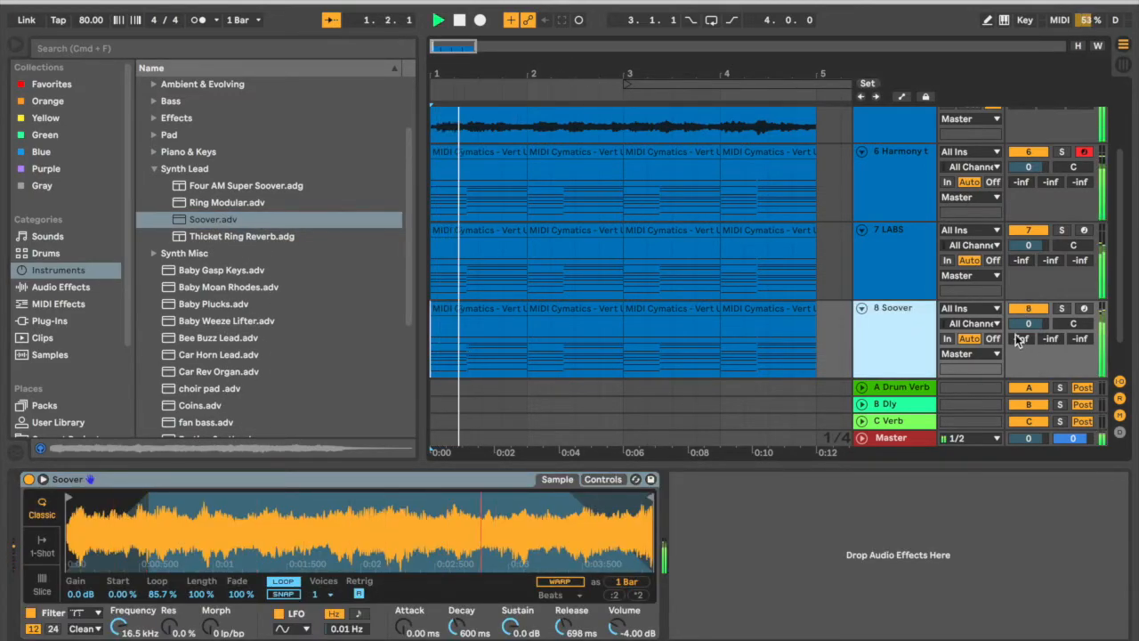
left_click_drag(1029, 324, 1029, 356)
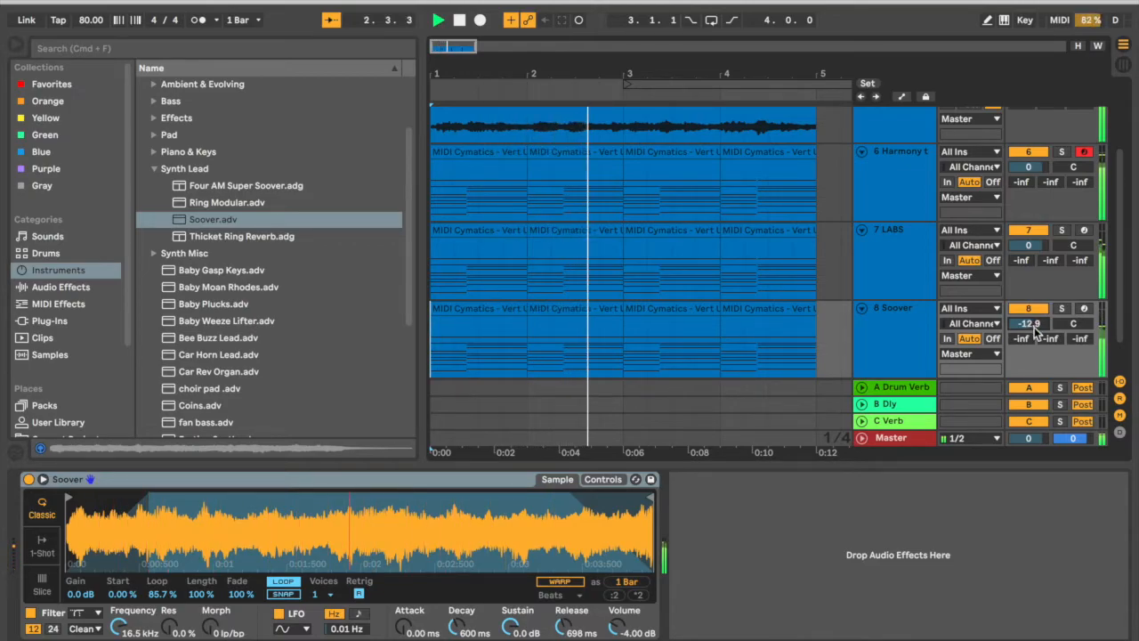
left_click_drag(680, 72, 679, 45)
key("space")
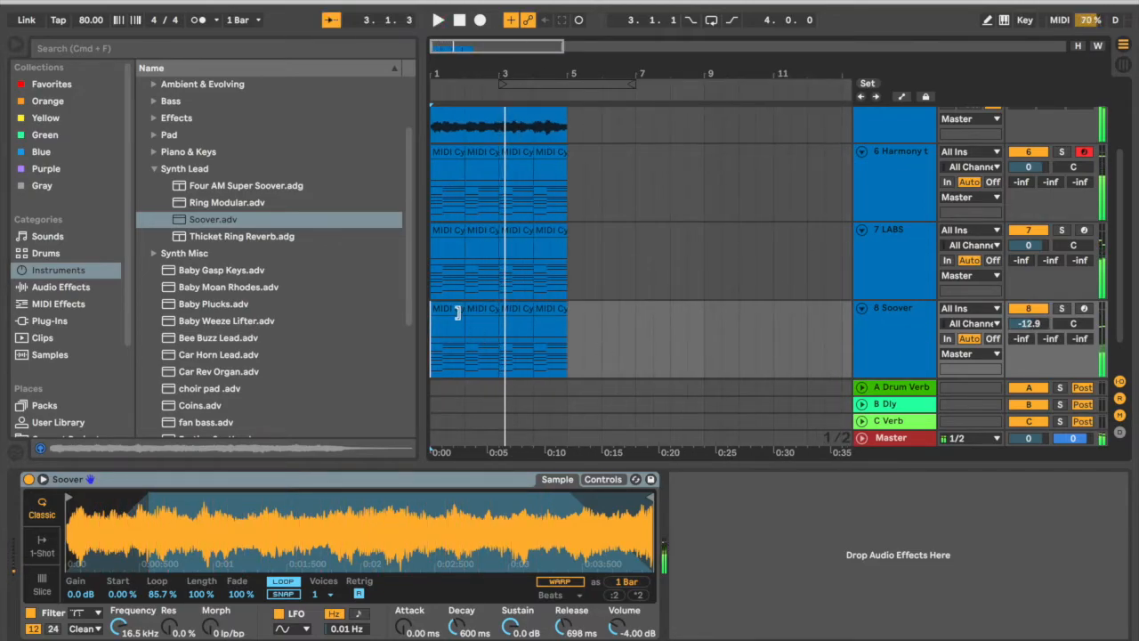
Hide the browser and fold the Cymatics, harmony, LABS and Soover tracks to compact rows.
left_click(453, 309)
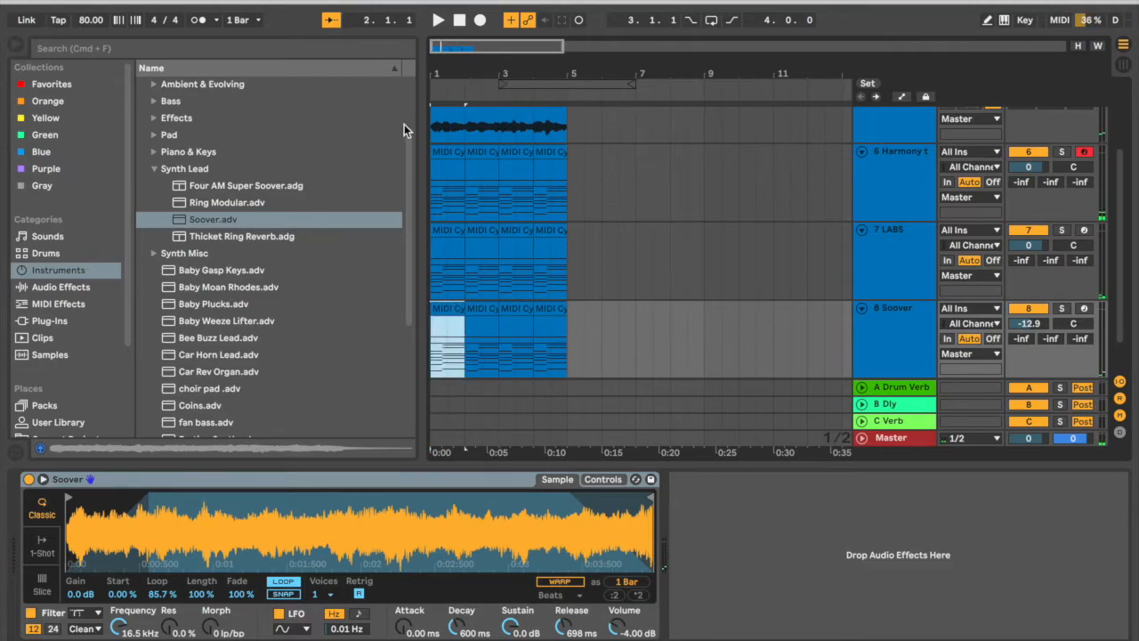
left_click(16, 44)
left_click_drag(106, 74, 106, 126)
scroll(534, 302, "up", 1)
left_click(900, 356)
scroll(899, 342, "up", 2)
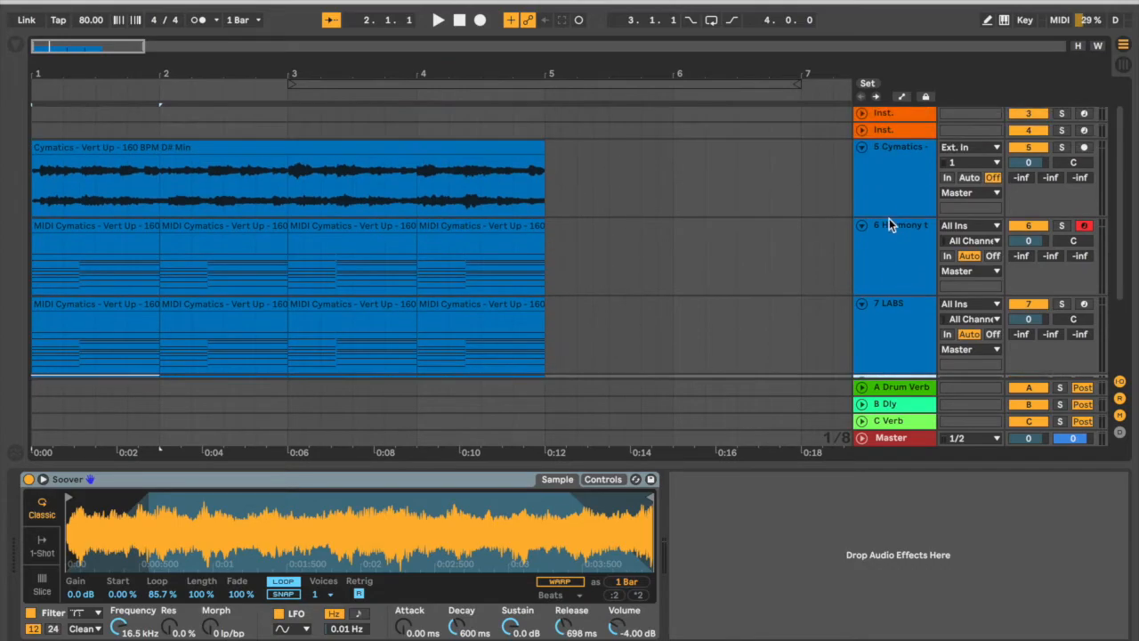
left_click(877, 168, "shift")
left_click(862, 147)
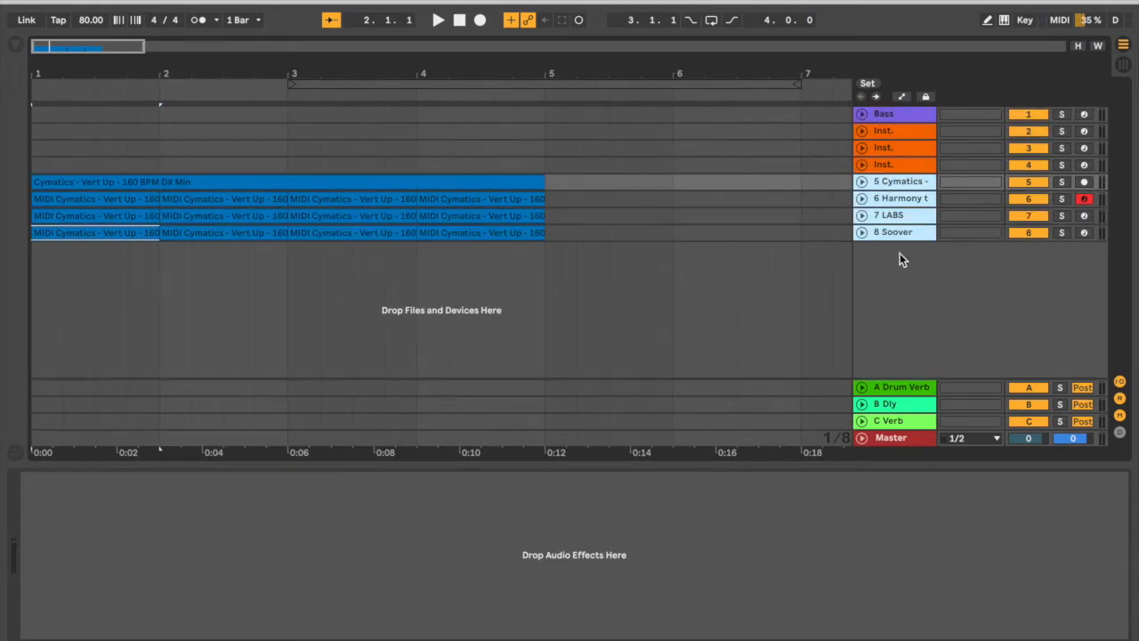
Unfold the Soover track and delete the three empty Inst. tracks.
left_click(879, 111)
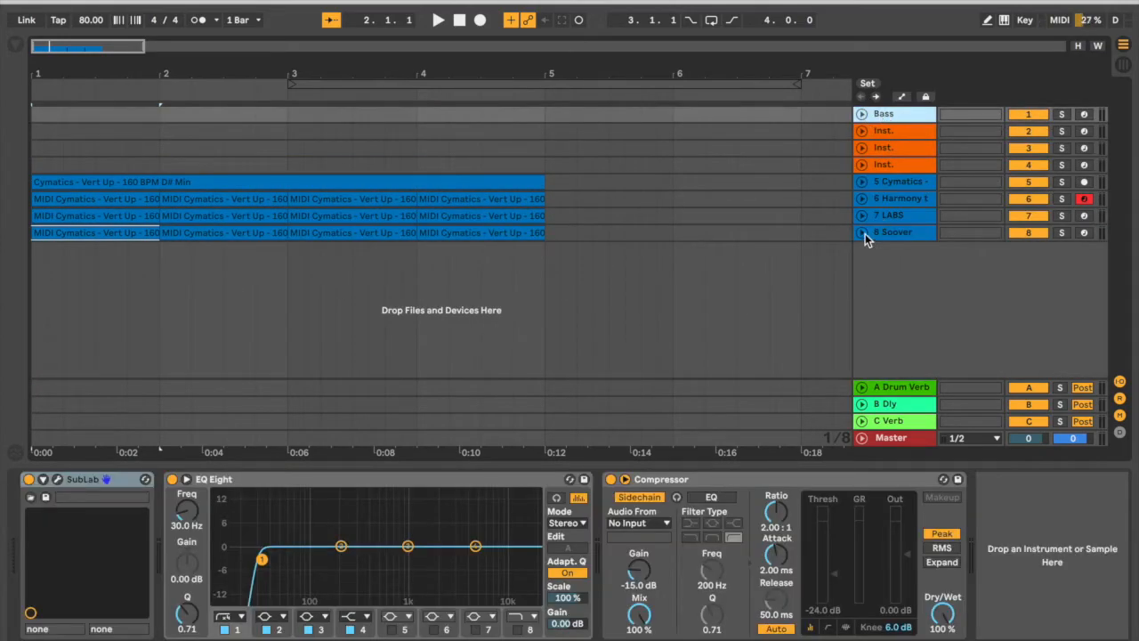
left_click(865, 233)
left_click(892, 165)
left_click(886, 131, "shift")
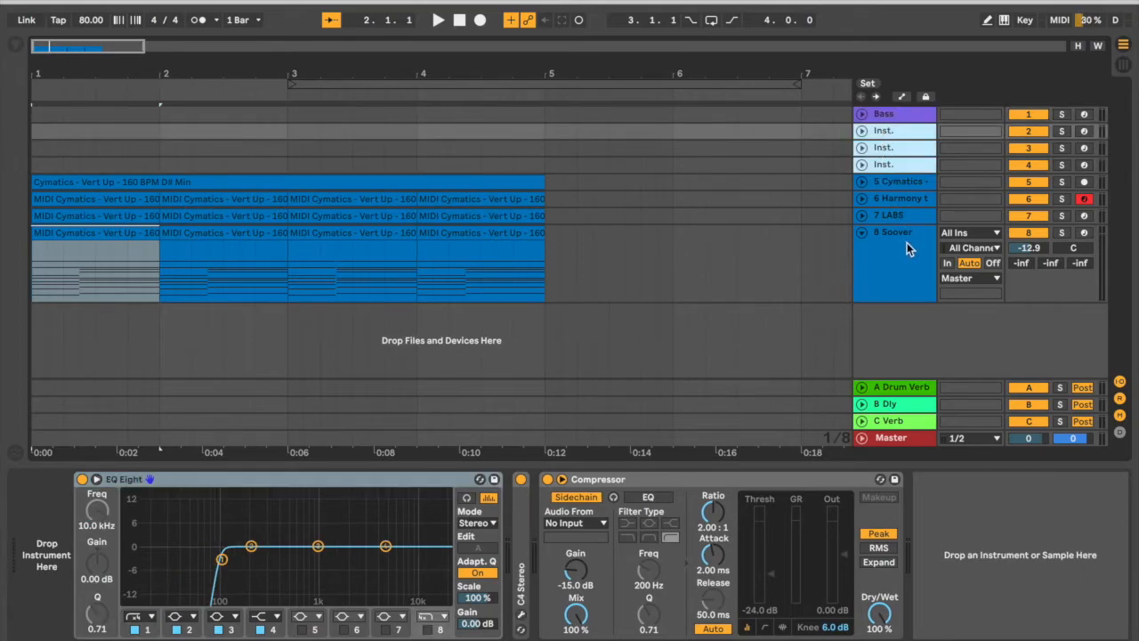
key("Delete")
Copy the Soover track's first-bar chord clip to bar 1 of the Bass track and open the copy's notes.
left_click(71, 182)
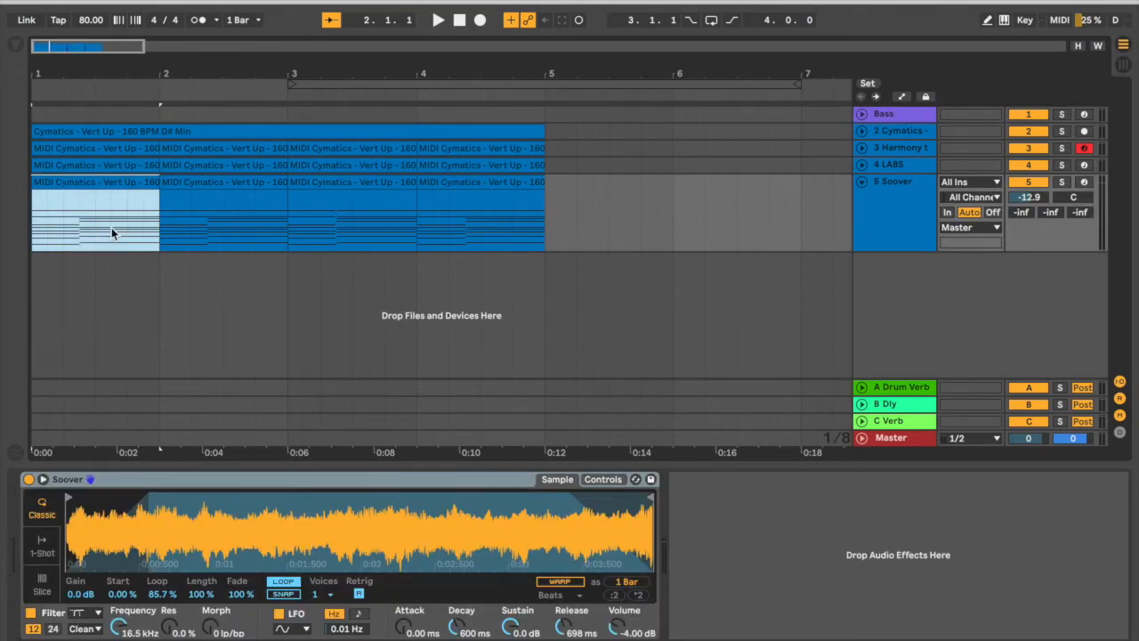
left_click(33, 110)
key("ctrl+v")
left_click(862, 114)
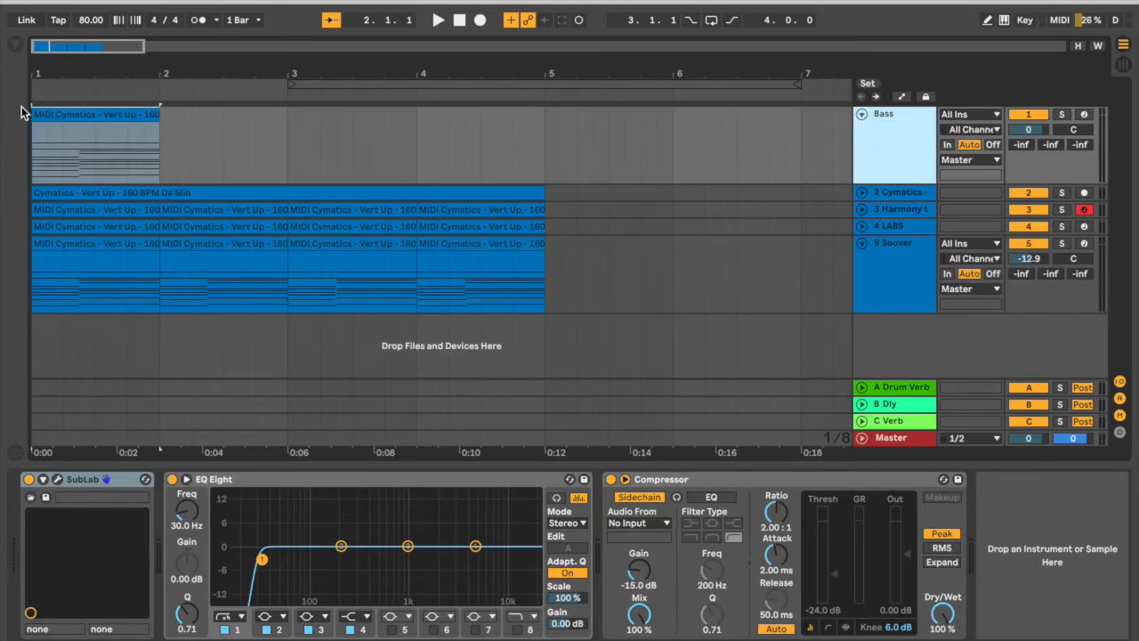
left_click(86, 114)
double_click(86, 114)
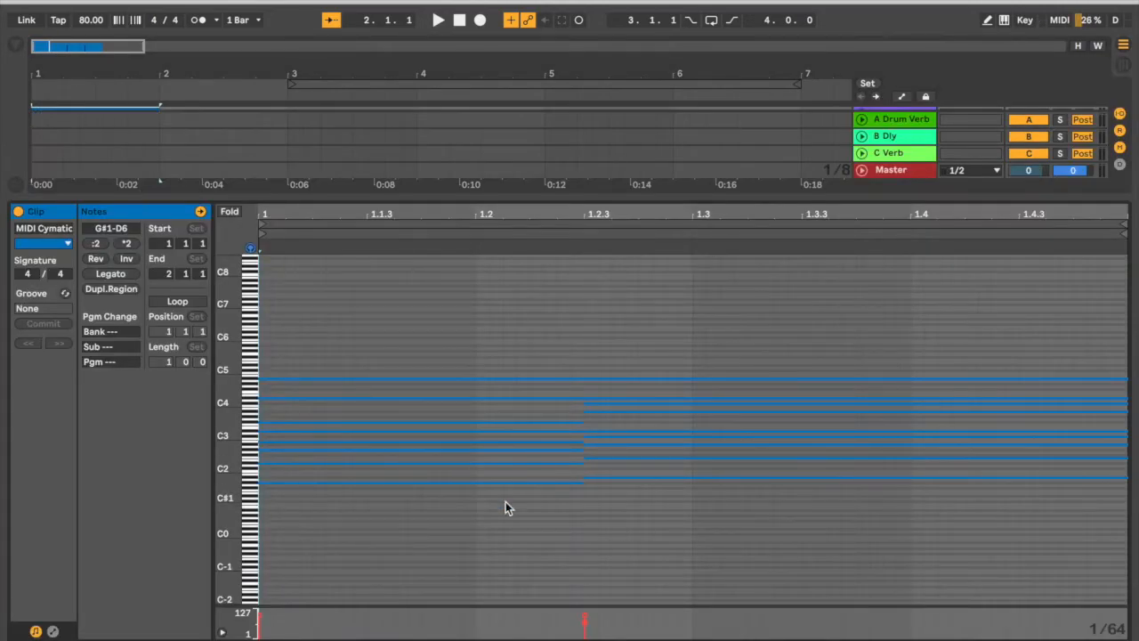
Audition the lowest note of each chord in the Bass clip, then delete all the notes above them.
left_click(389, 507)
left_click(401, 483)
left_click(694, 522)
left_click(682, 478)
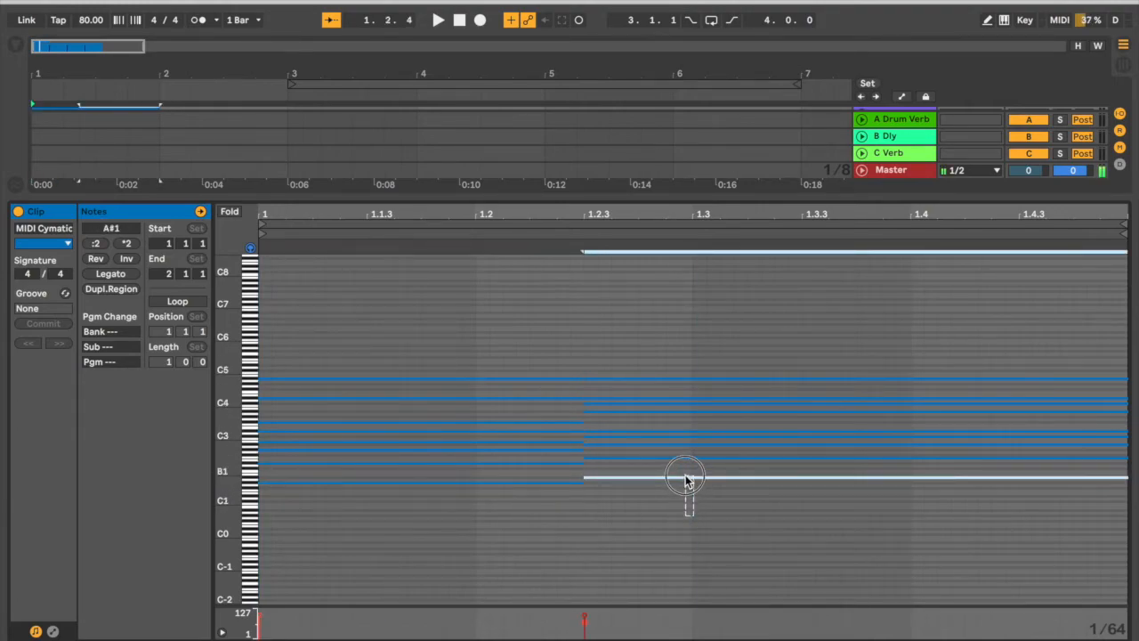
left_click_drag(730, 332, 441, 467)
key("Delete")
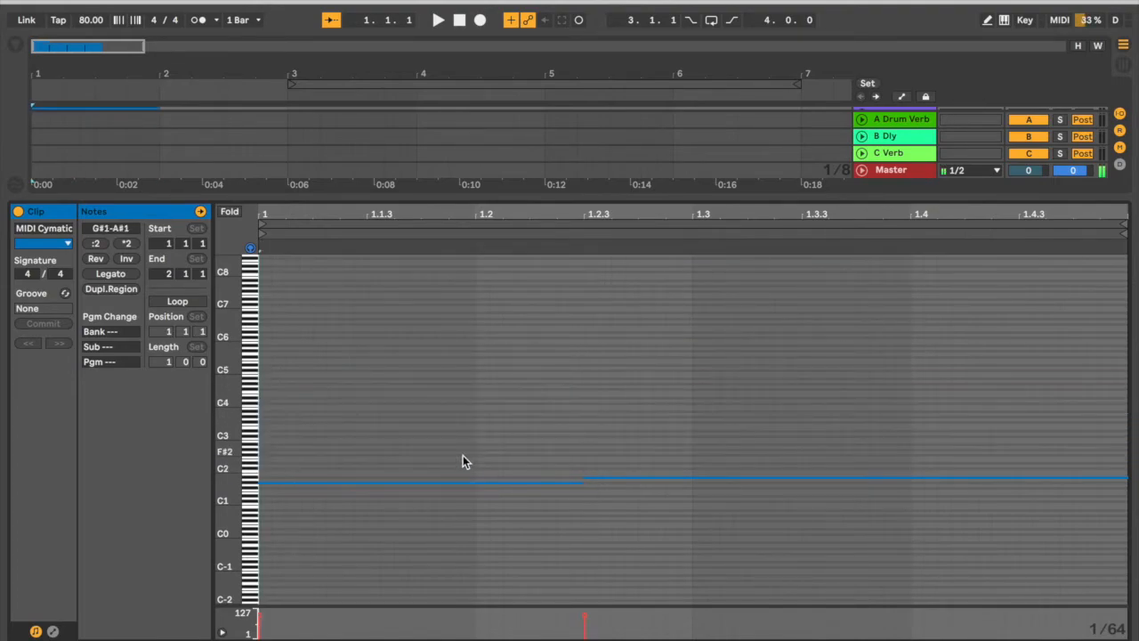
Transpose both remaining bass notes down one octave, audition them and return to the Bass track's devices.
key("ctrl+a")
key("shift+Down")
left_click(481, 515)
left_click_drag(640, 490, 663, 525)
key("shift+Tab")
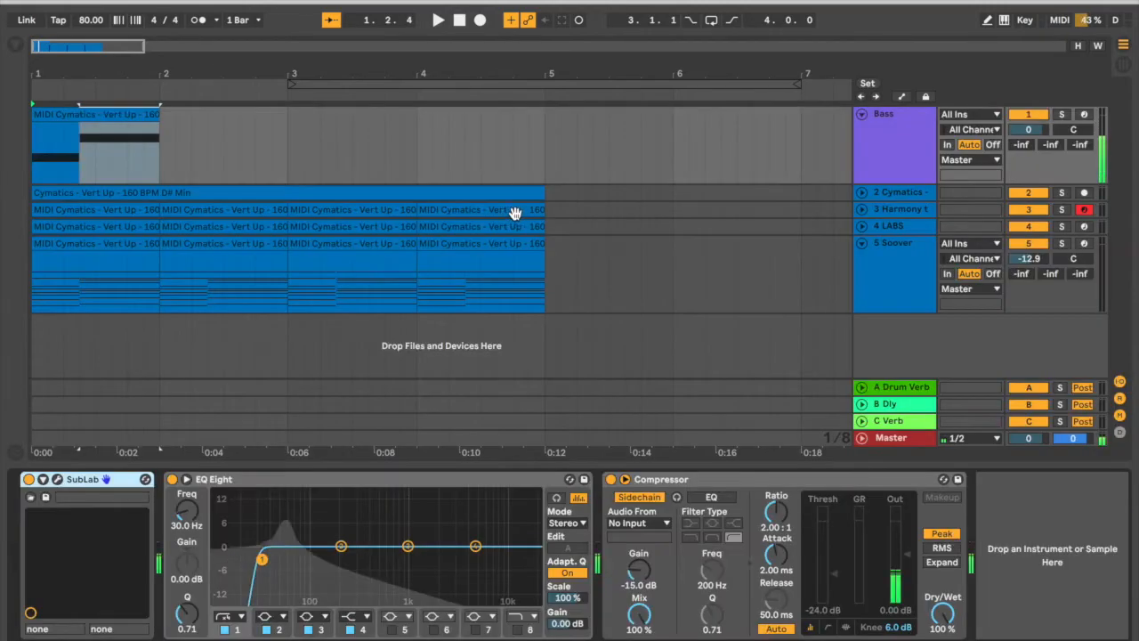
Duplicate the one-bar Bass clip three times so the bass part fills bars 1 to 4.
left_click(96, 114)
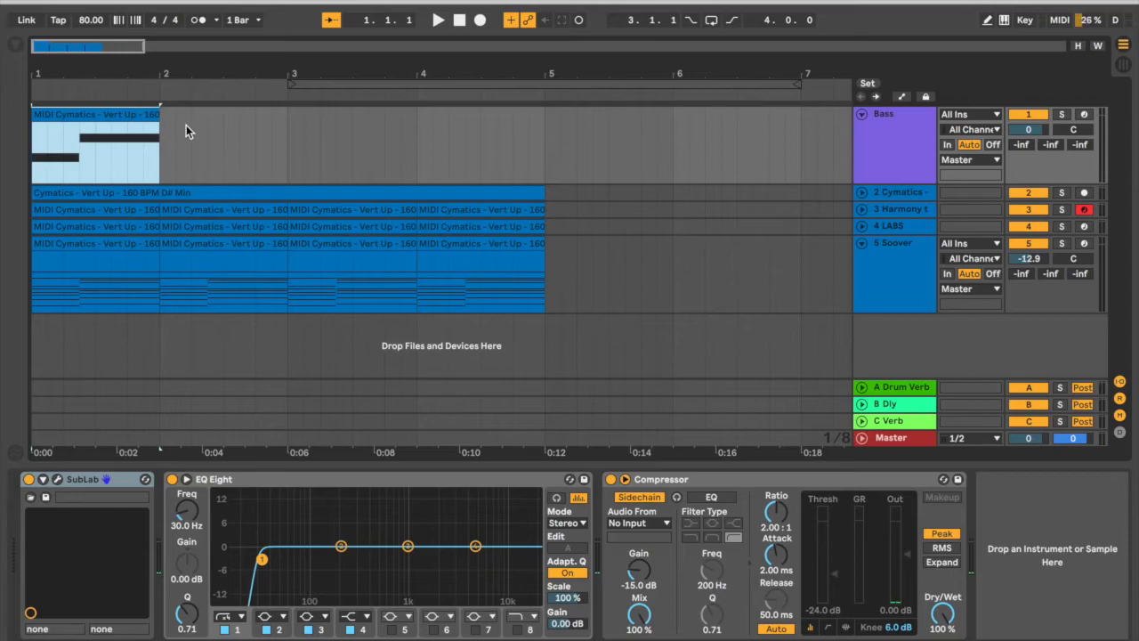
key("ctrl+d")
key("ctrl+d")
key("ctrl+d")
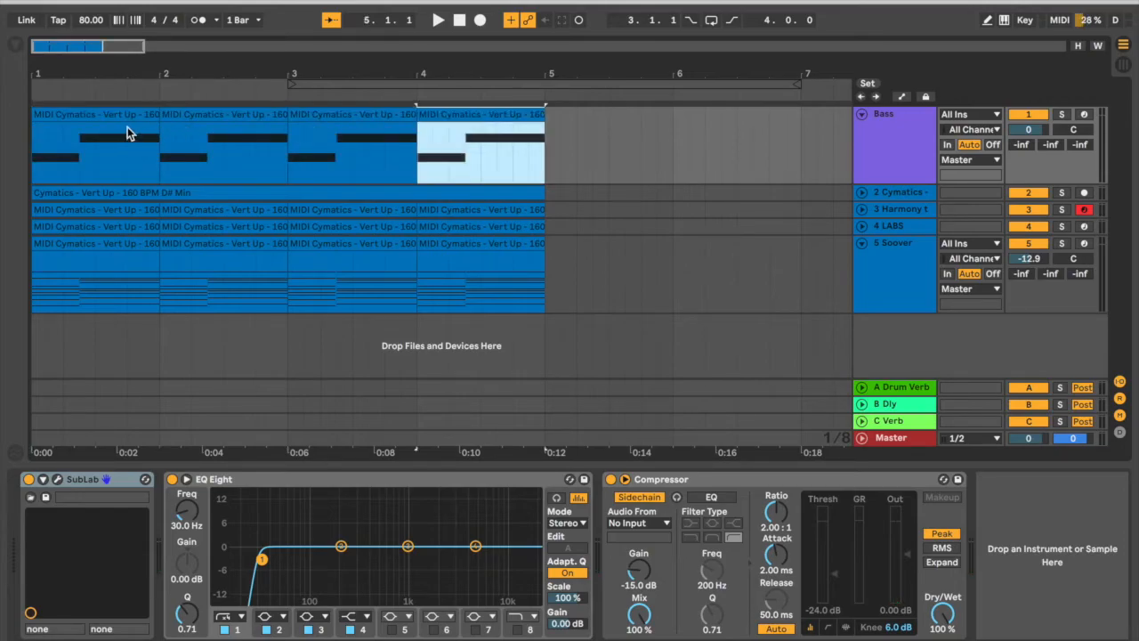
Play the four bars with the bass part, then stop and return to the start of the arrangement.
left_click(98, 113, "shift")
key("space")
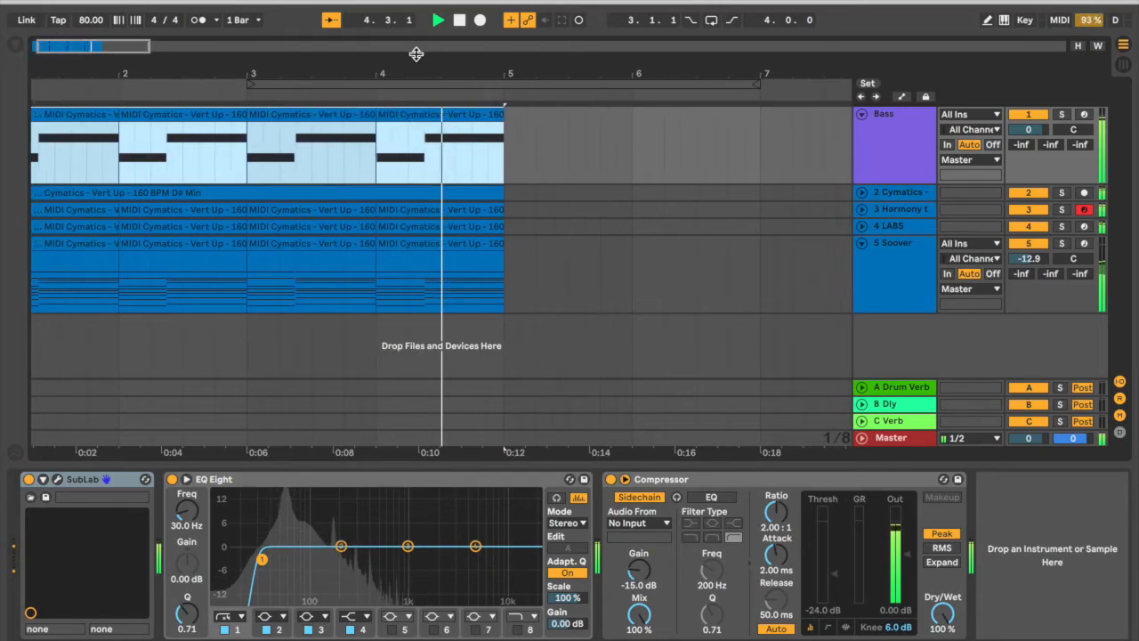
left_click_drag(417, 54, 418, 38)
left_click(456, 22)
left_click(456, 22)
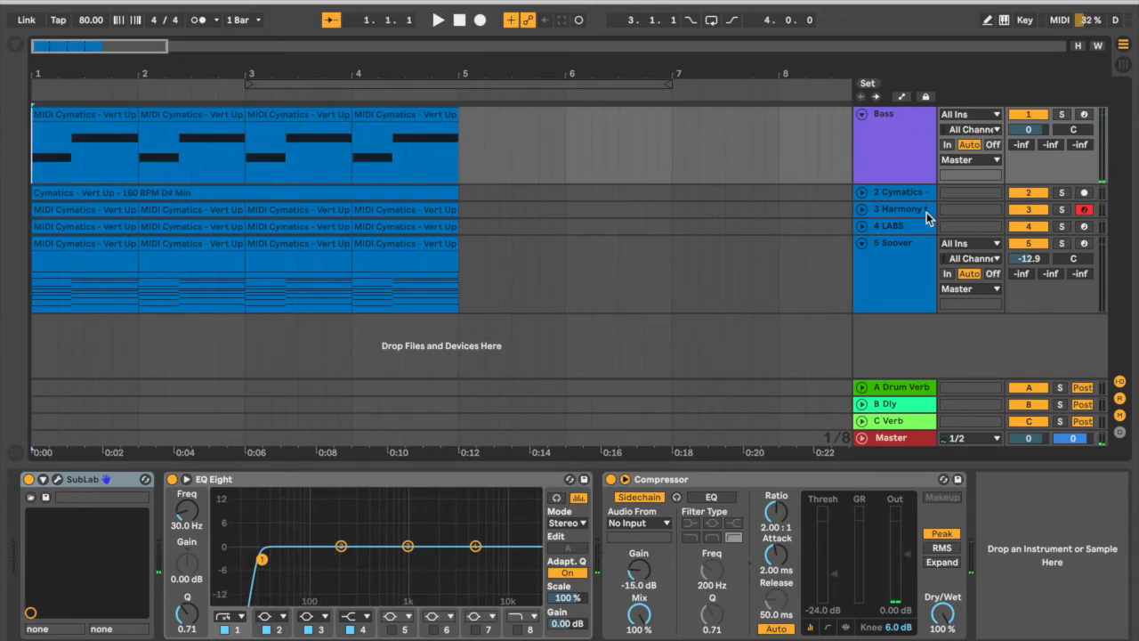
Look through the Cymatics, harmony, LABS and Soover tracks, and fold the Soover track to a compact row.
left_click(870, 195)
left_click(864, 192)
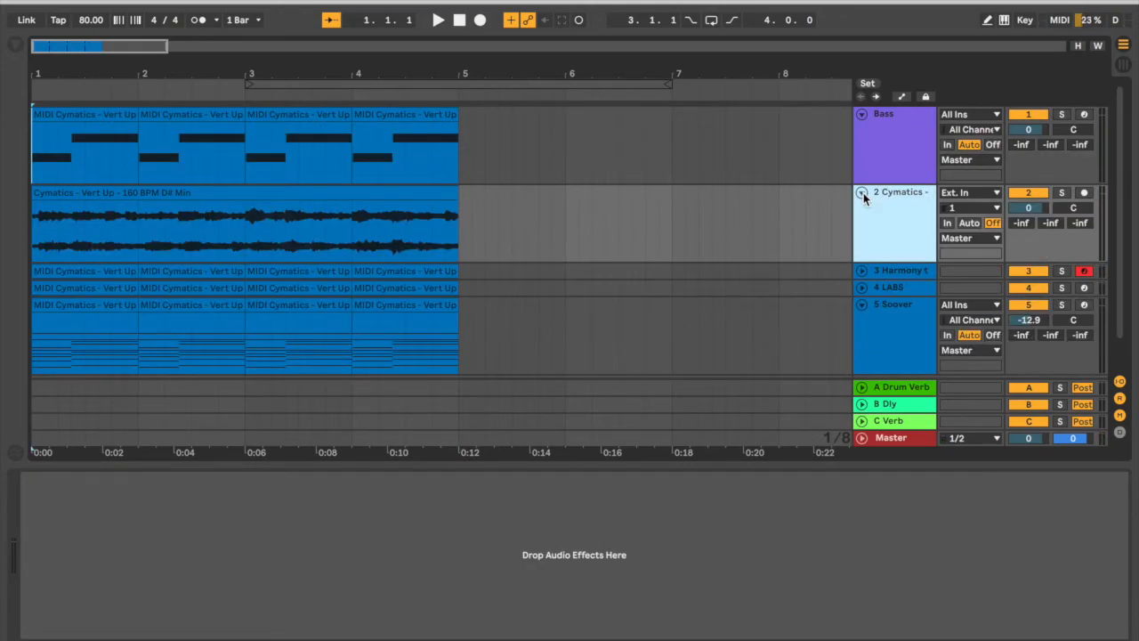
left_click(863, 193)
left_click(889, 210)
left_click(890, 226)
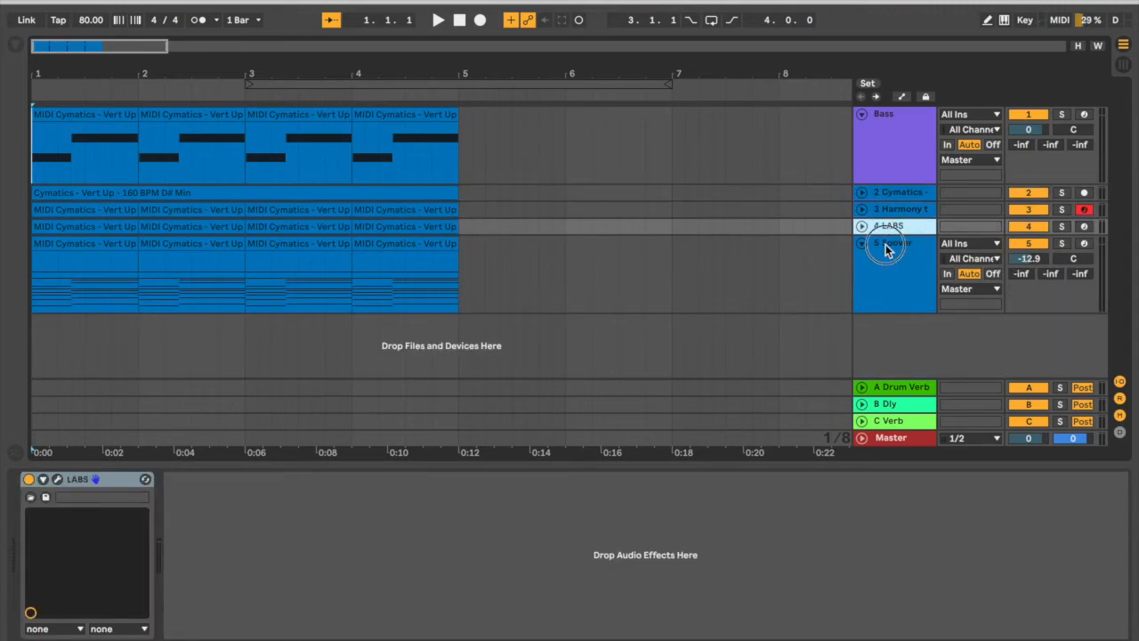
left_click(885, 244)
left_click(861, 243)
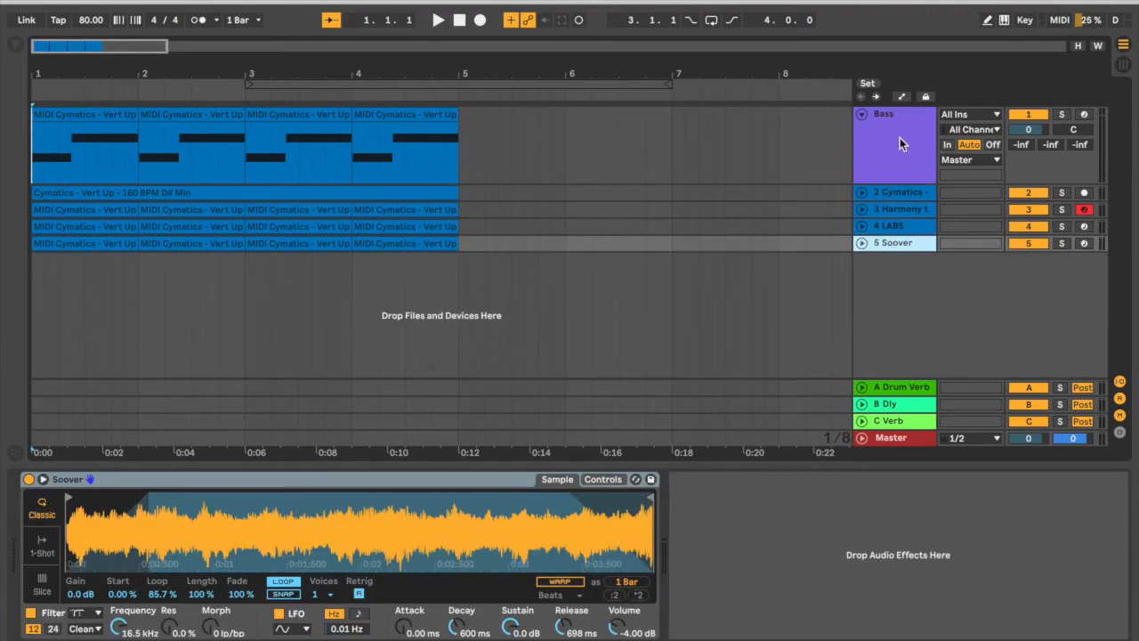
Unfold the Cymatics track and select its sample clip, then inspect the harmony track's first-bar chord clip and fold that track again.
left_click(890, 193)
left_click(862, 192)
left_click(324, 194)
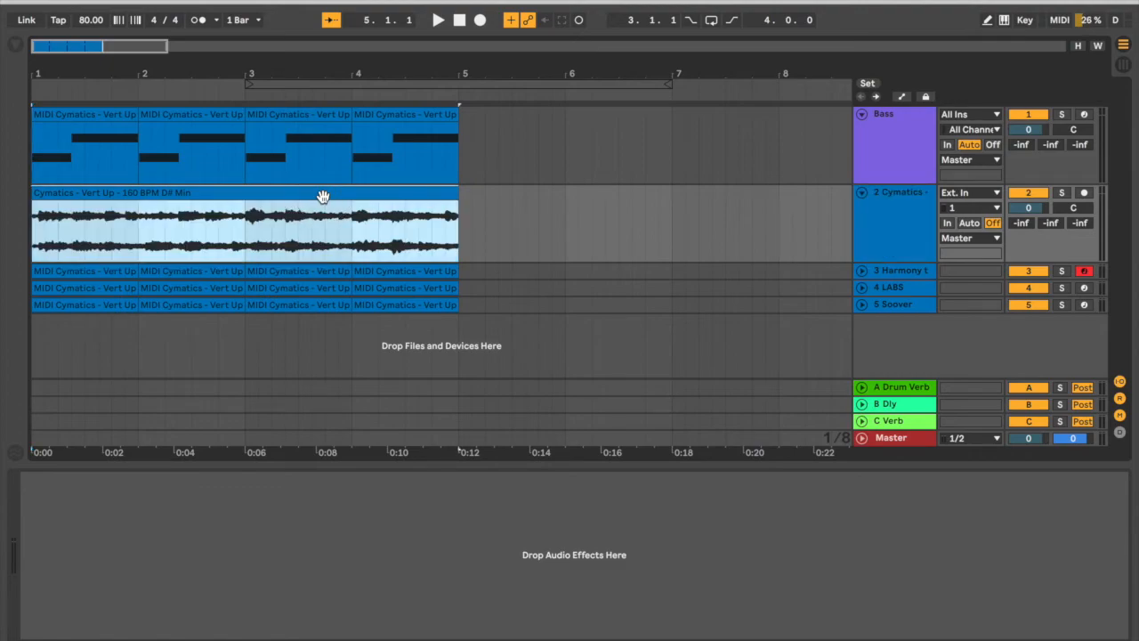
left_click(899, 270)
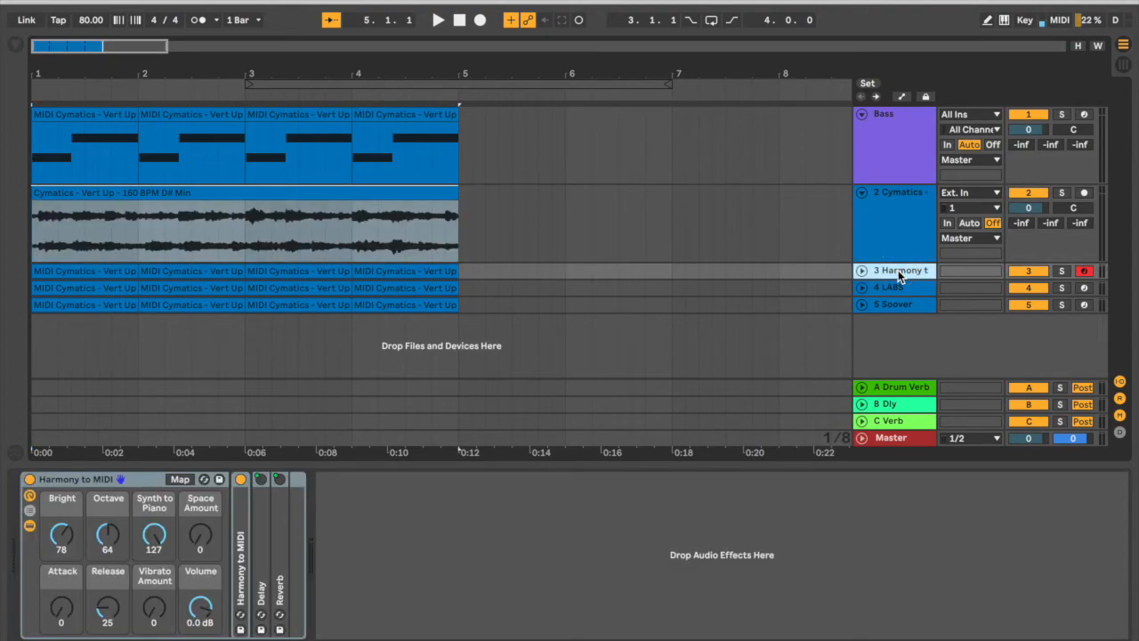
left_click(861, 272)
left_click(78, 276)
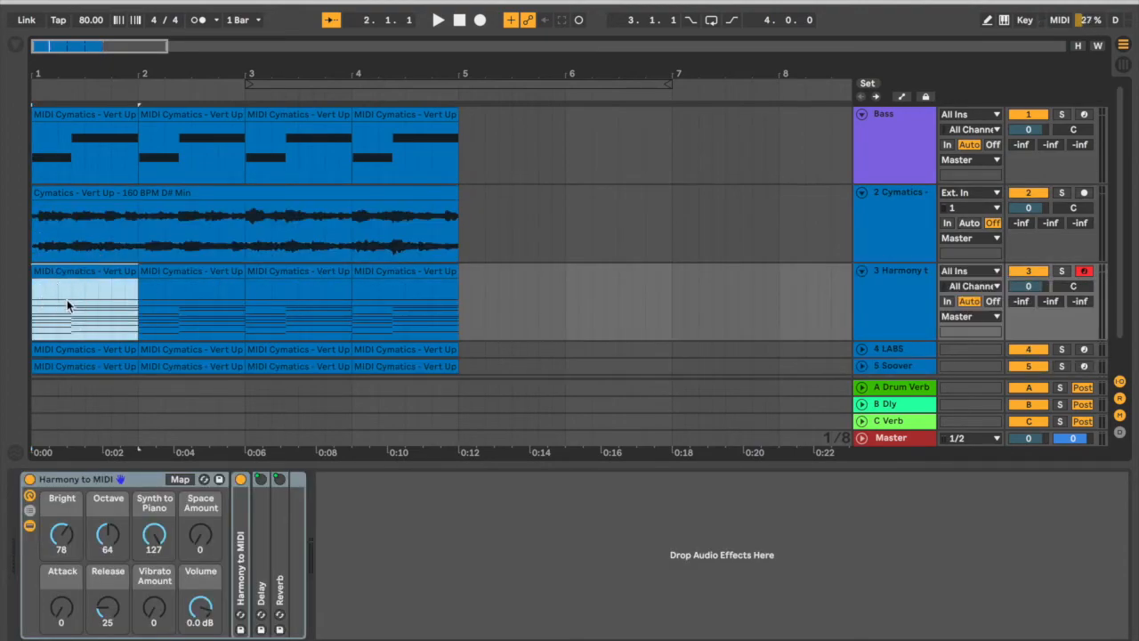
left_click_drag(74, 314, 128, 309)
left_click(64, 270)
scroll(913, 275, "down", 2)
left_click(862, 234)
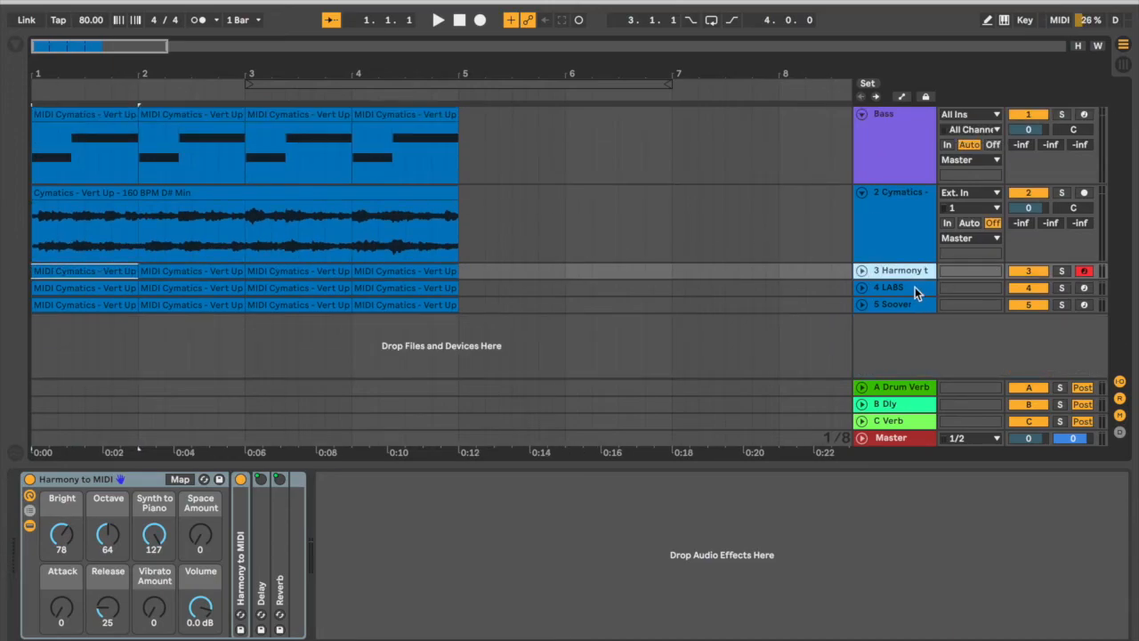
Review the LABS, Soover, harmony and Bass tracks in turn, ending on the Bass track's devices.
left_click(919, 288)
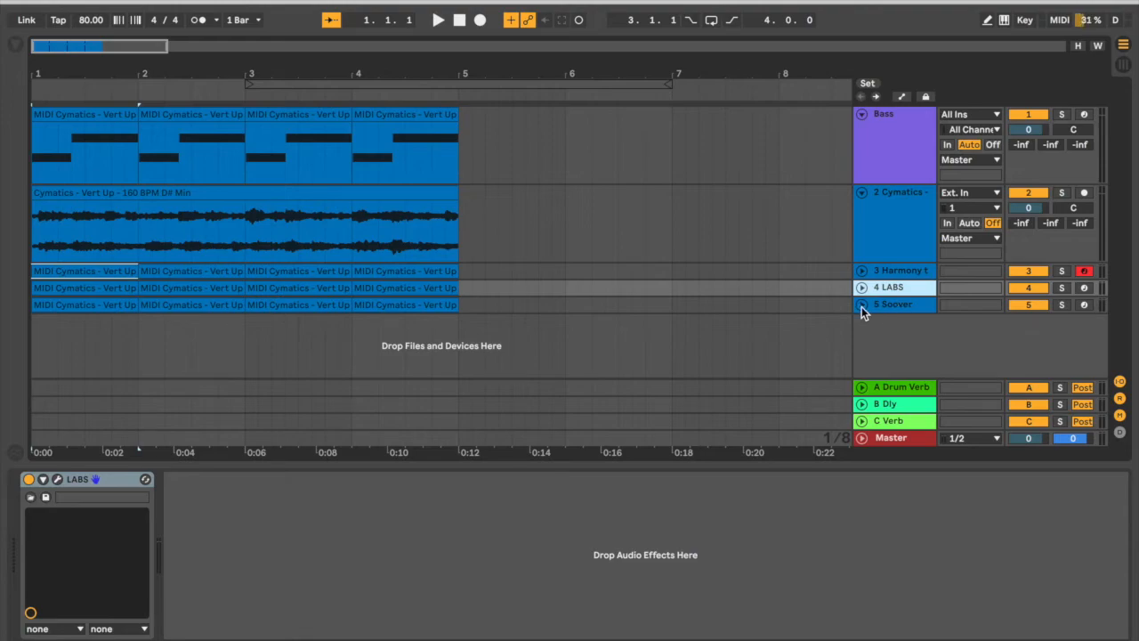
left_click(891, 304)
left_click(890, 270)
left_click(884, 148)
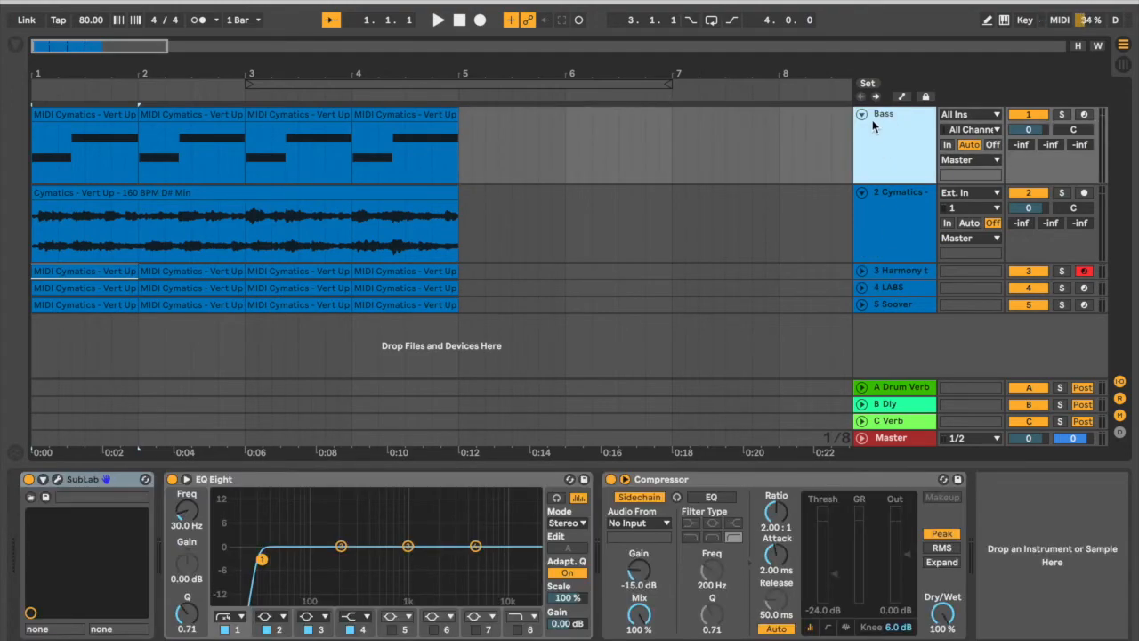
Disarm the harmony track and fold the Cymatics track back to a compact row.
left_click(1085, 271)
left_click_drag(484, 76, 483, 40)
left_click(902, 245)
left_click(862, 192)
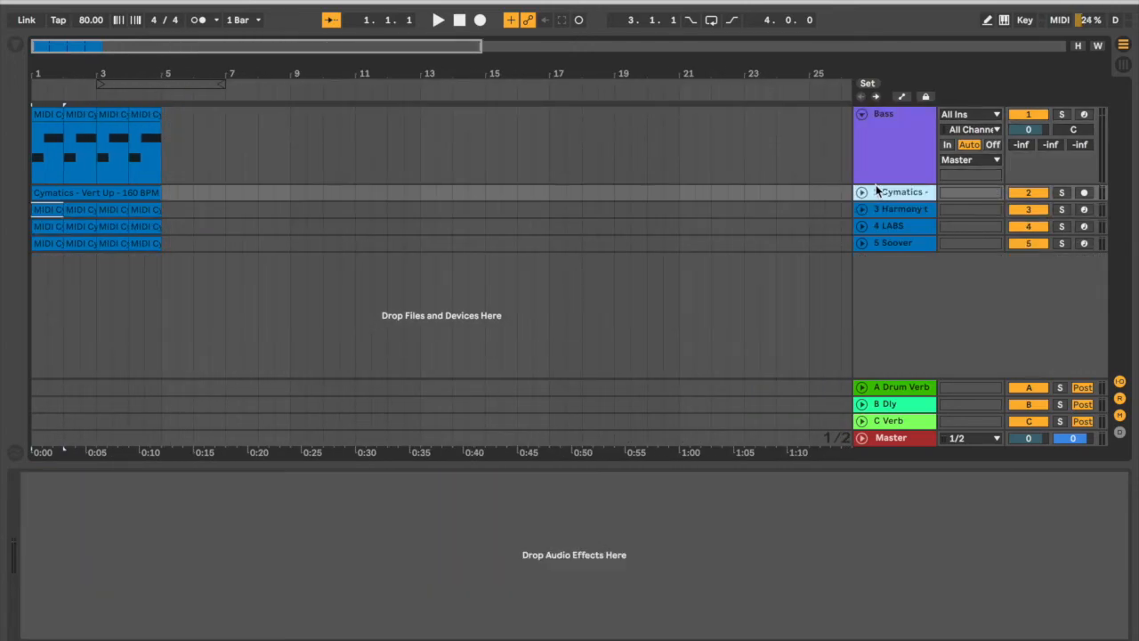
Return to bar 1 and play the full arrangement with the sample, chord layers and bass together.
left_click_drag(129, 67, 81, 70)
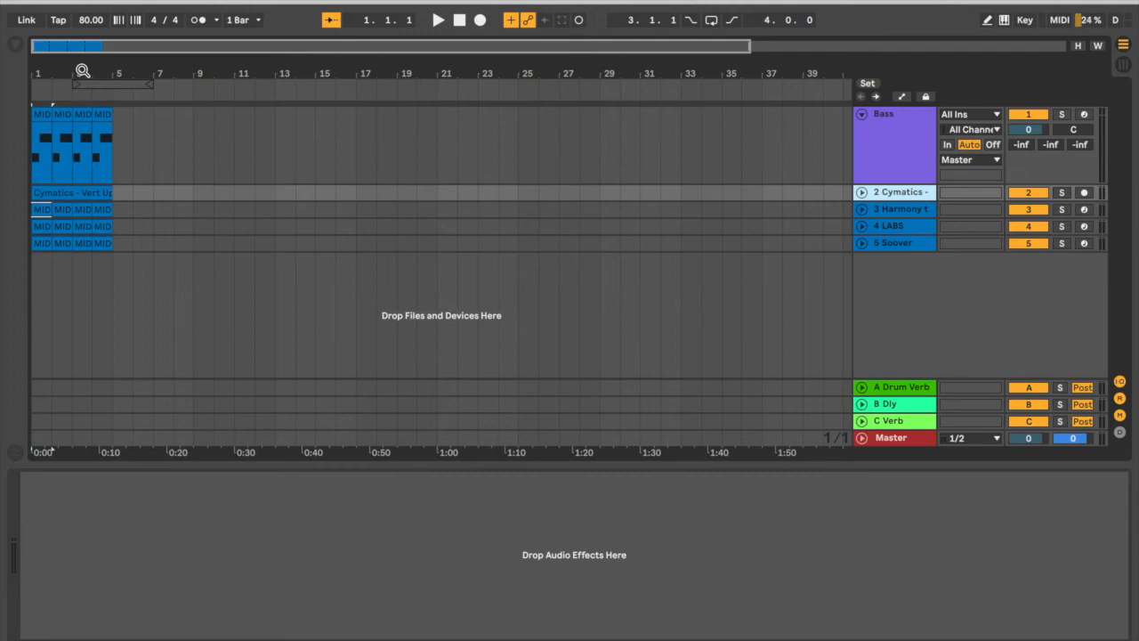
left_click_drag(81, 70, 252, 66)
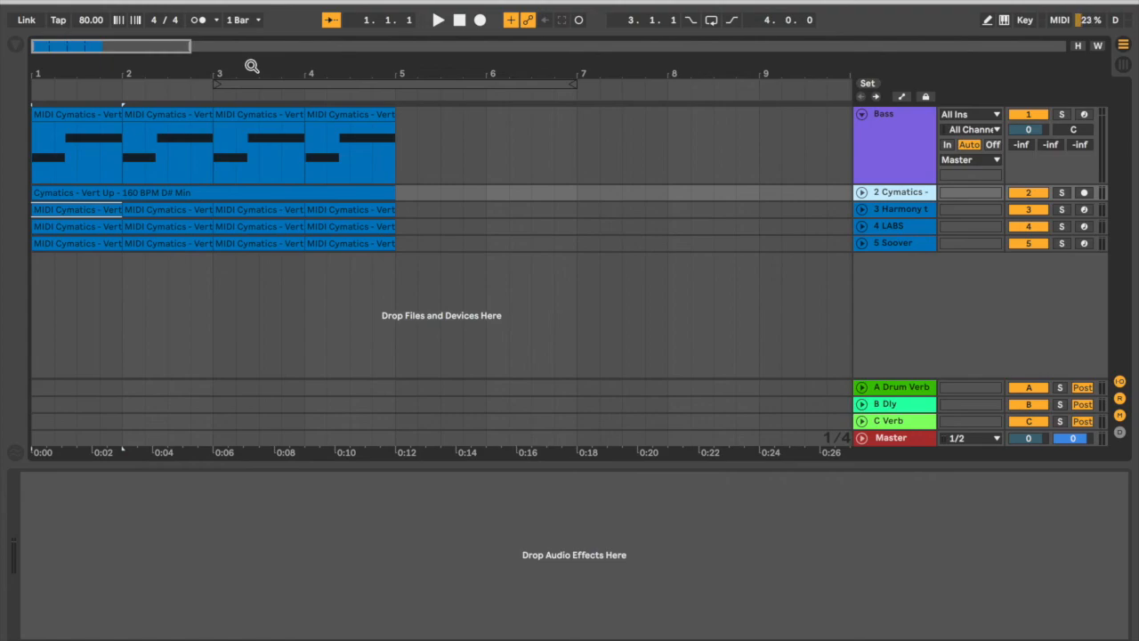
left_click(461, 20)
key("space")
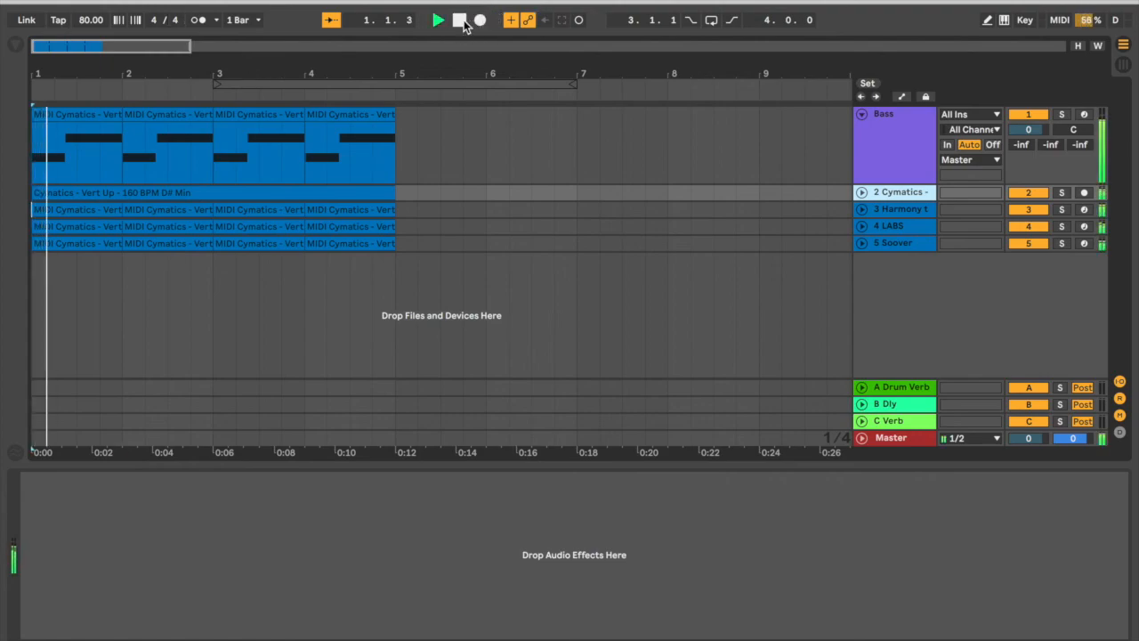